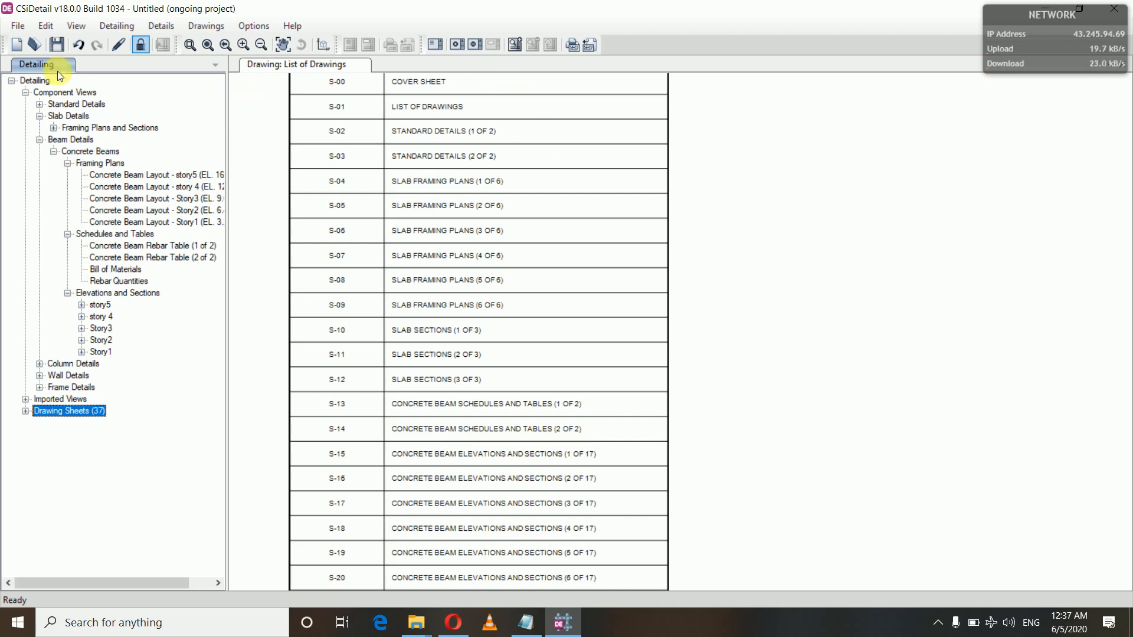
Step: Save the current detailing drawings as "ongoing project.drg" in the Downloads folder
click(20, 27)
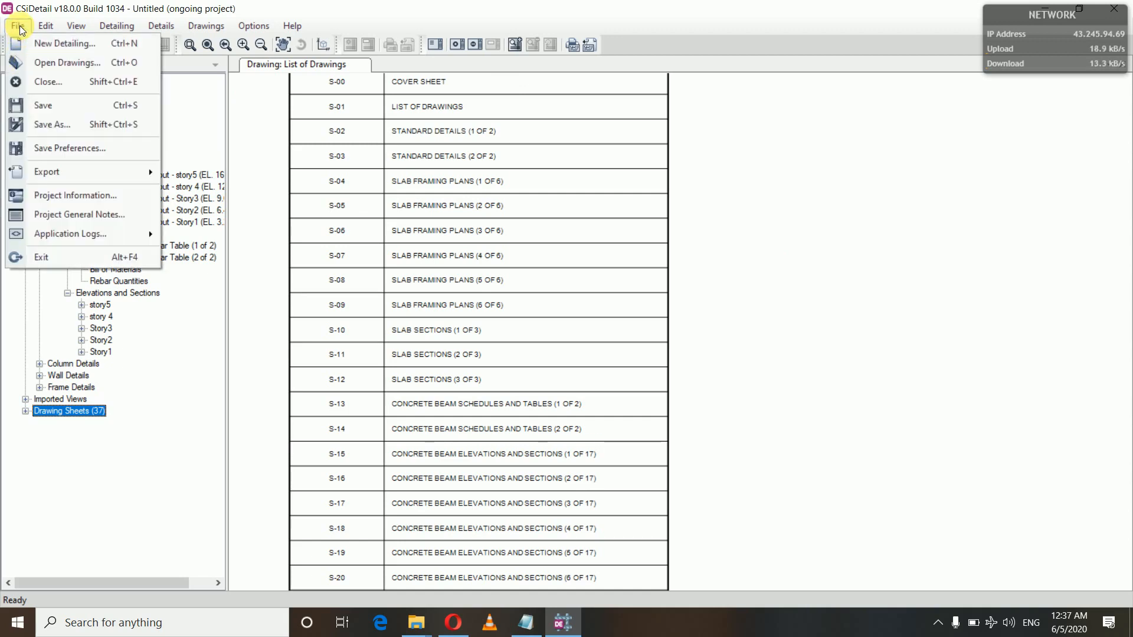
click(35, 106)
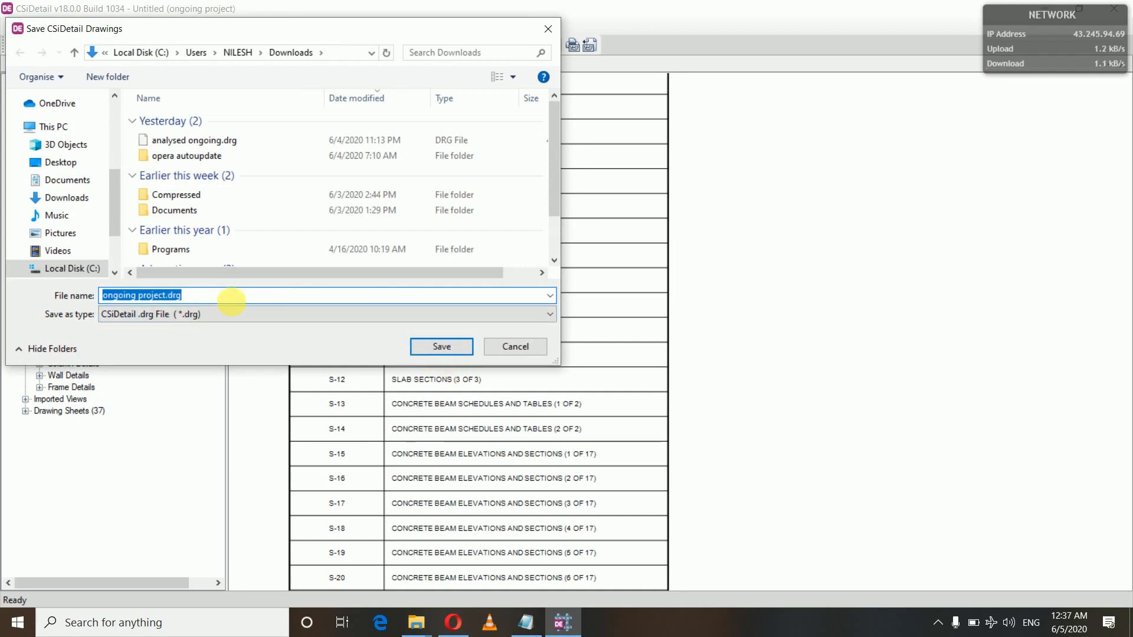
click(442, 346)
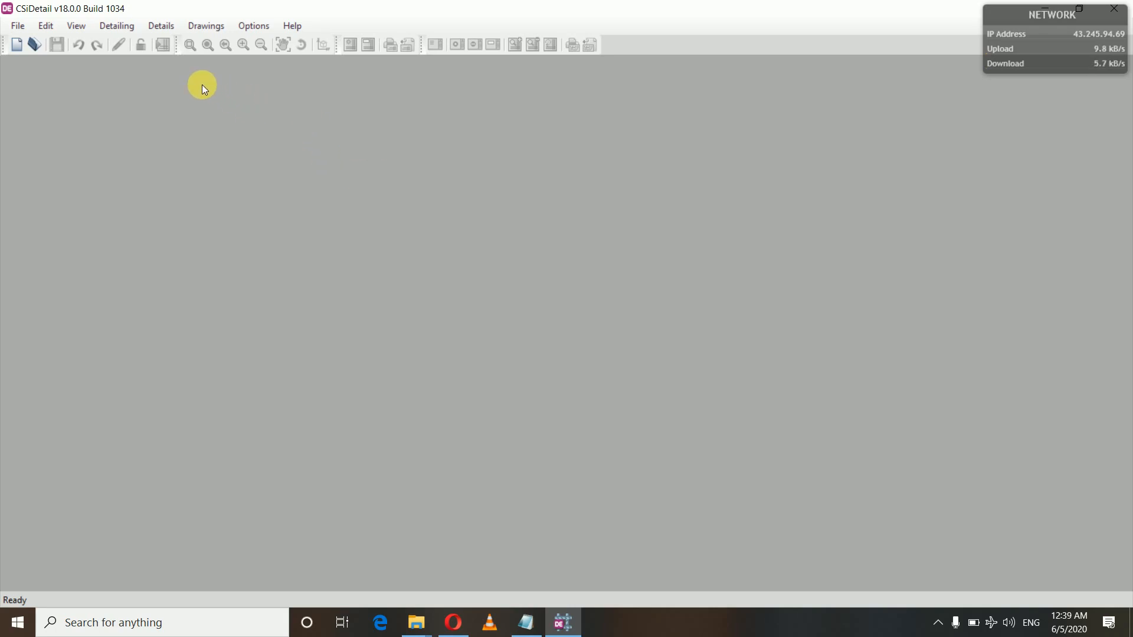
Step: Start a new detailing from the ETABS model "ongoing project.EDB" and acknowledge the import warnings
click(20, 30)
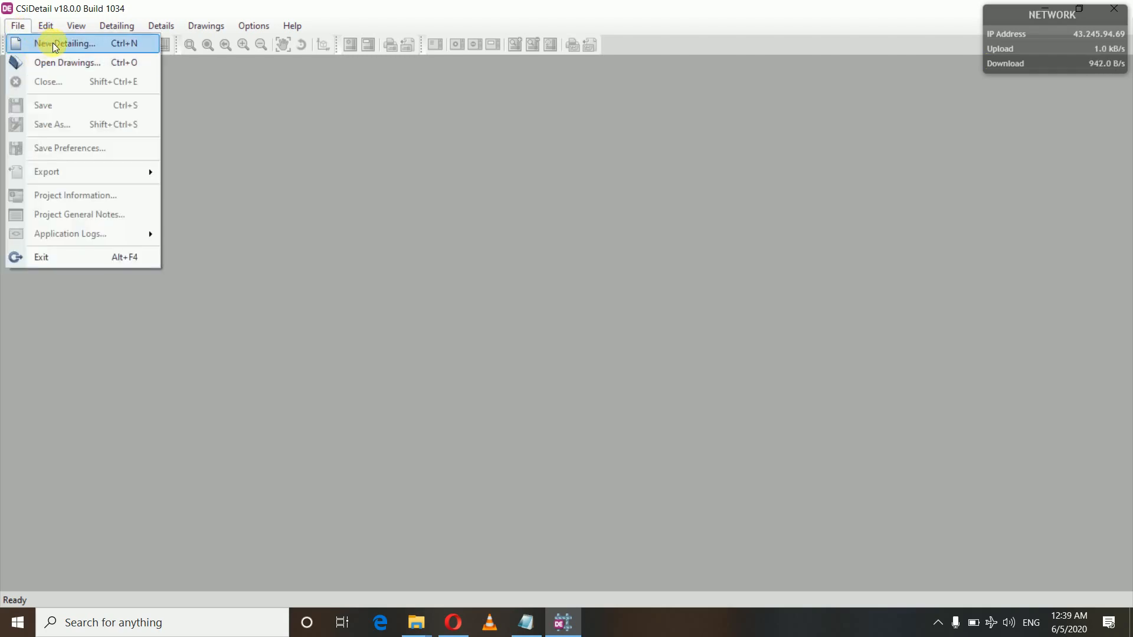
click(81, 46)
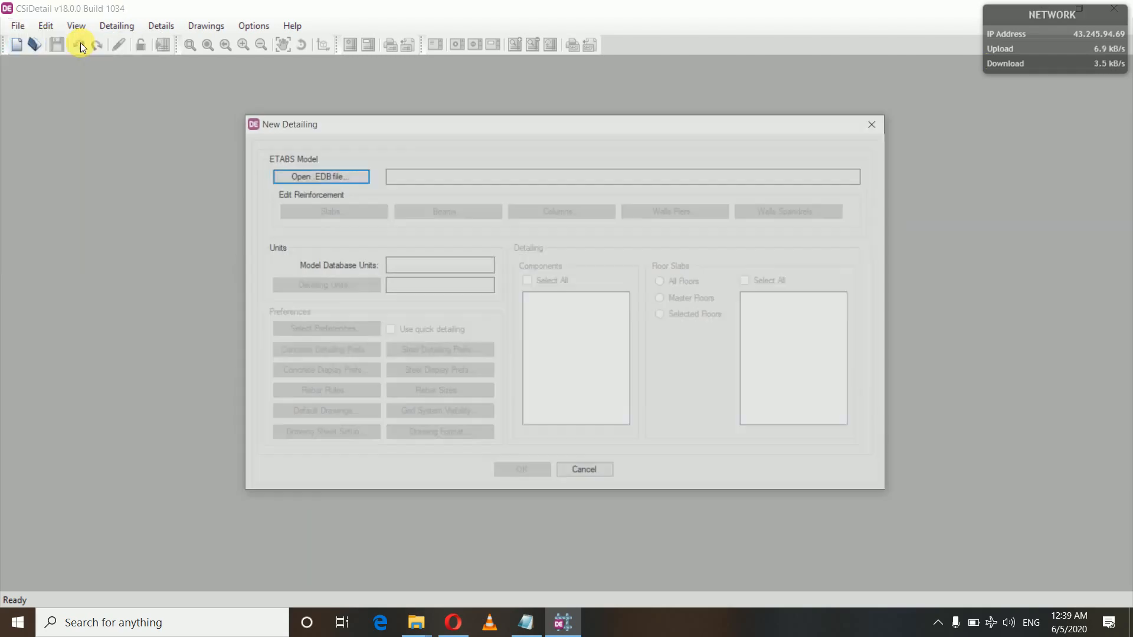
click(298, 176)
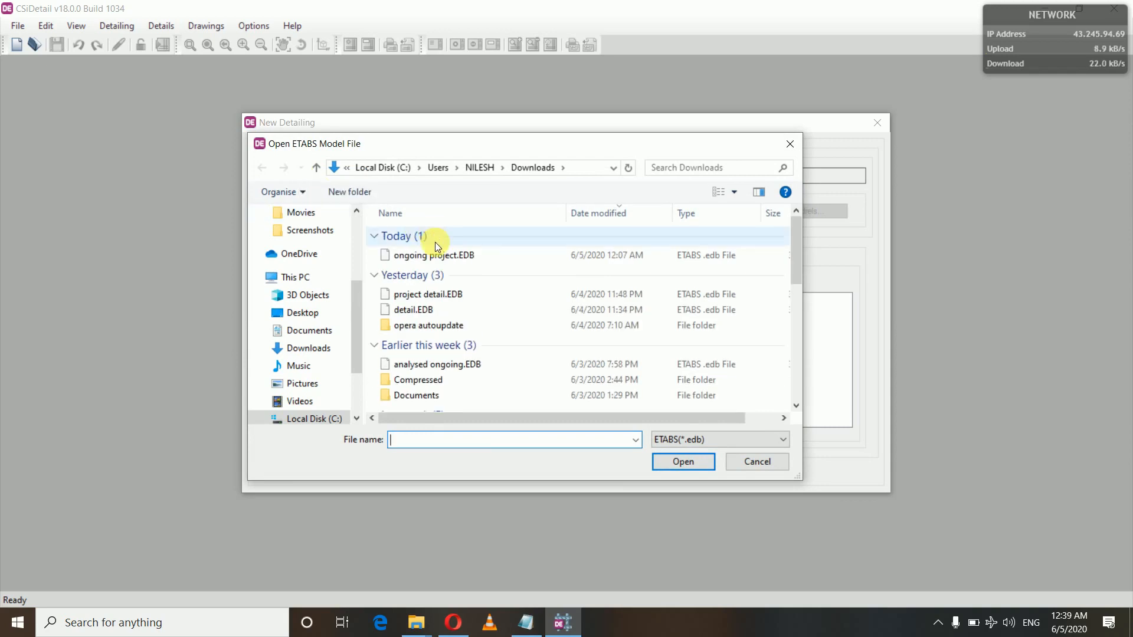
click(443, 259)
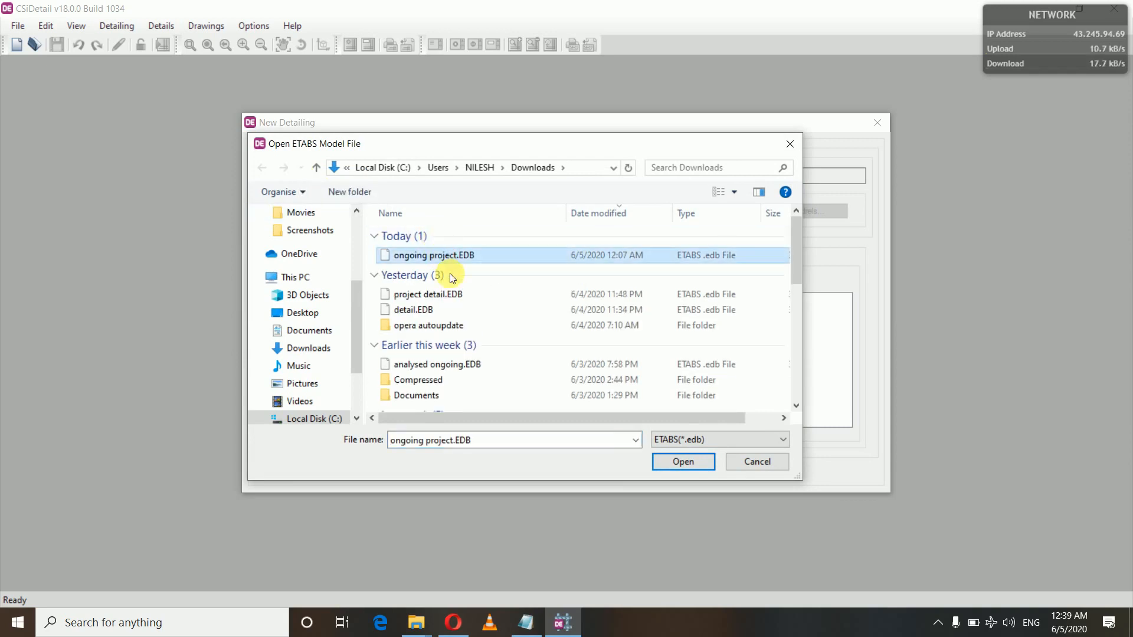
click(661, 463)
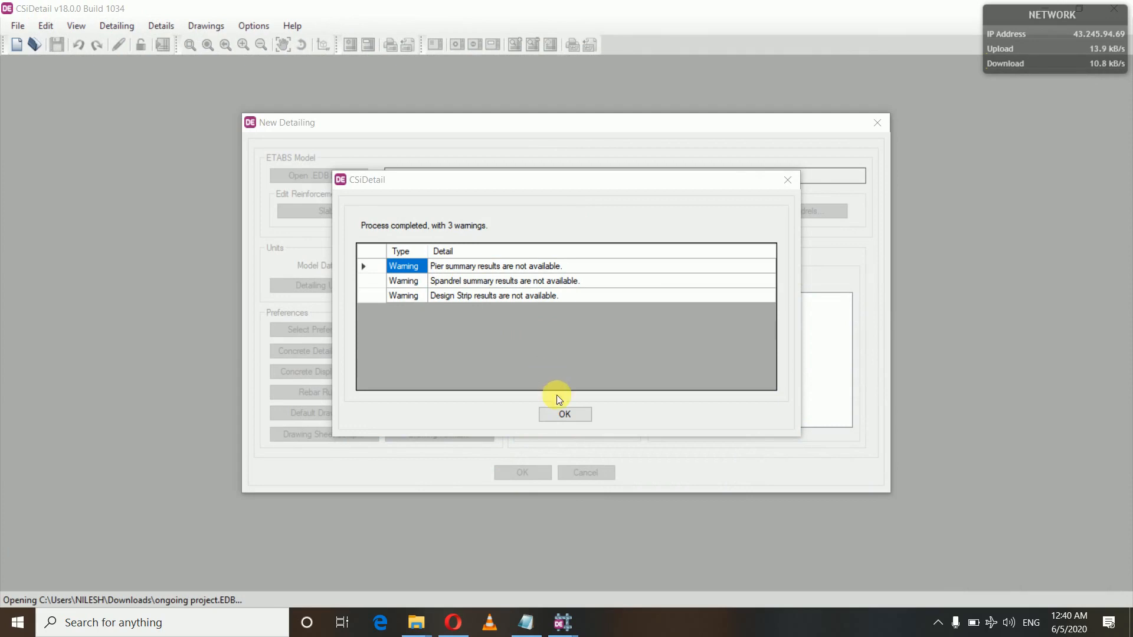
click(564, 415)
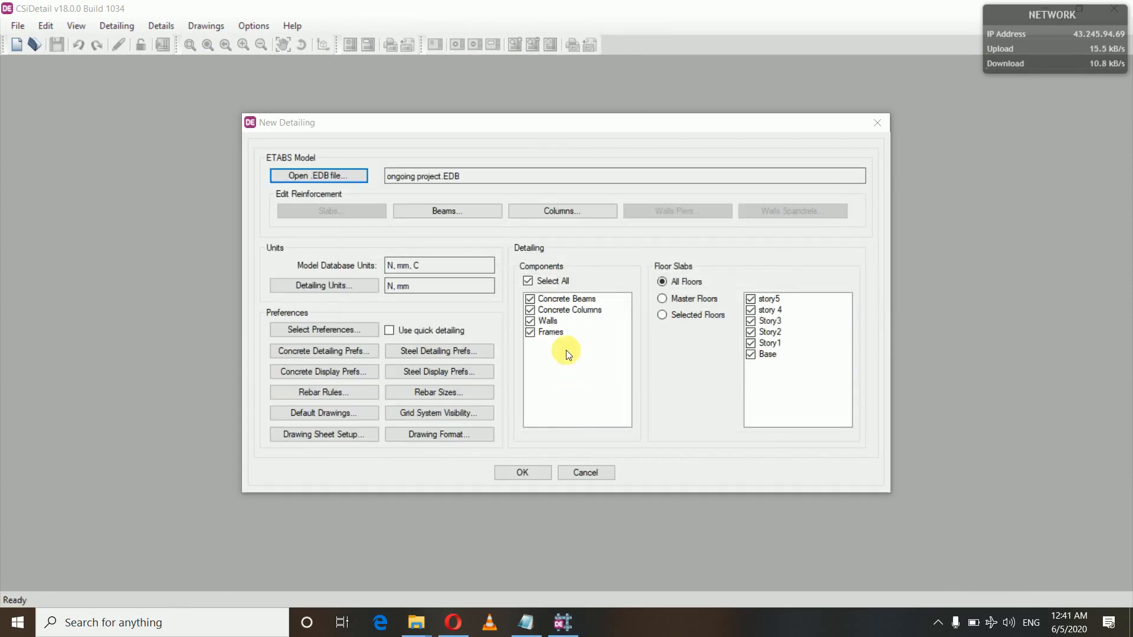
Step: Set the detailing units to Kilonewton for force, SI (25) for the rebar set and Ton for rebar weight
click(342, 287)
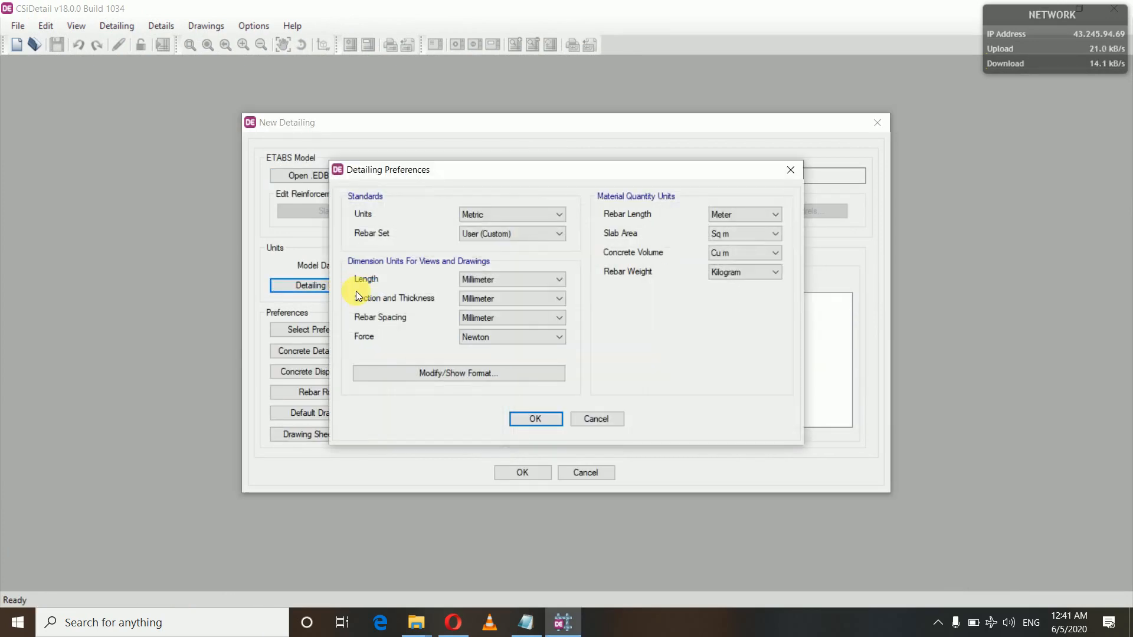
click(528, 337)
click(503, 370)
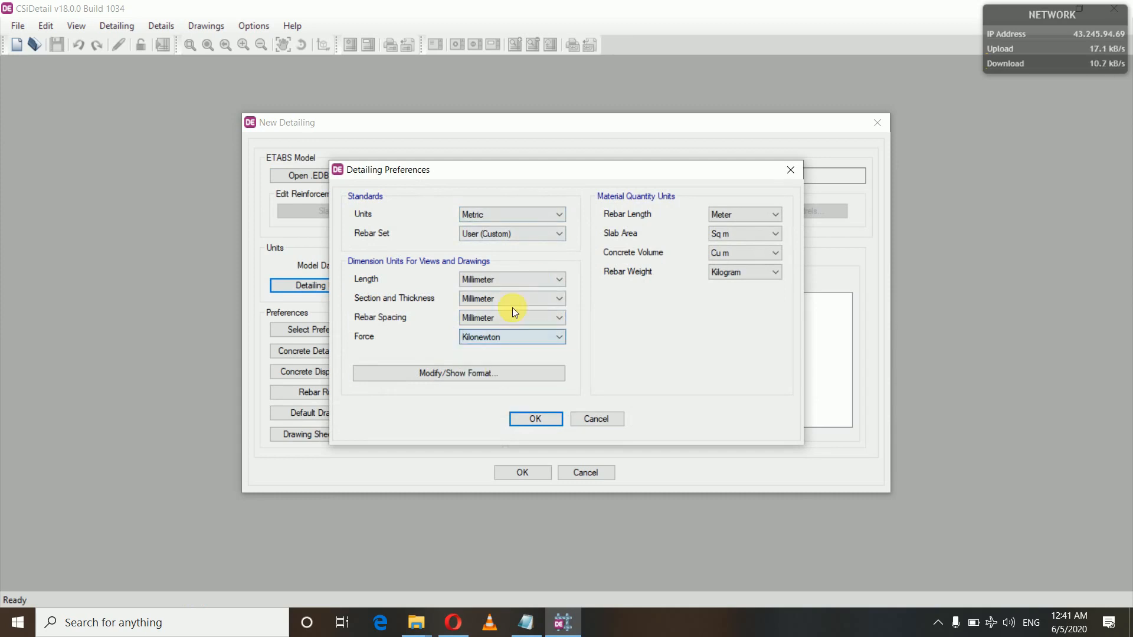
click(498, 232)
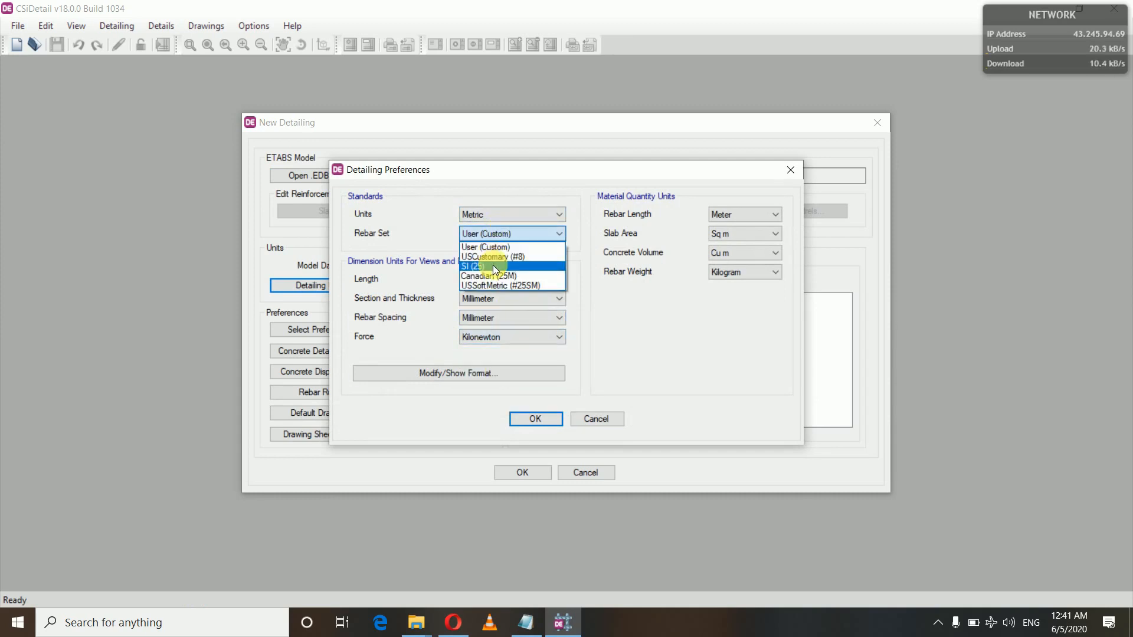
click(493, 265)
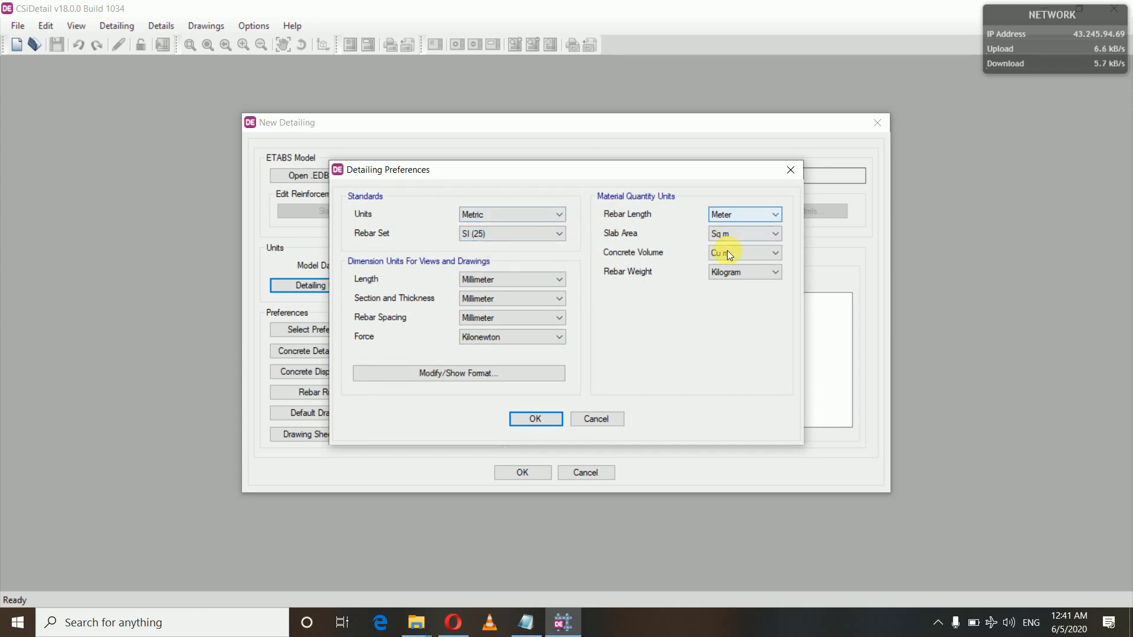
click(740, 276)
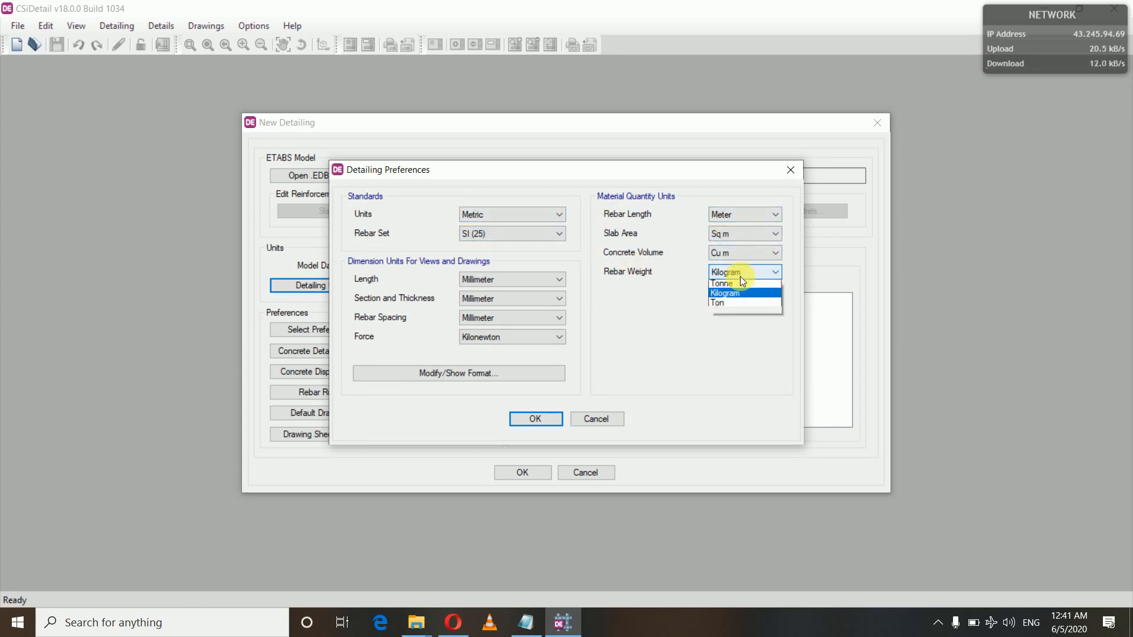
click(732, 304)
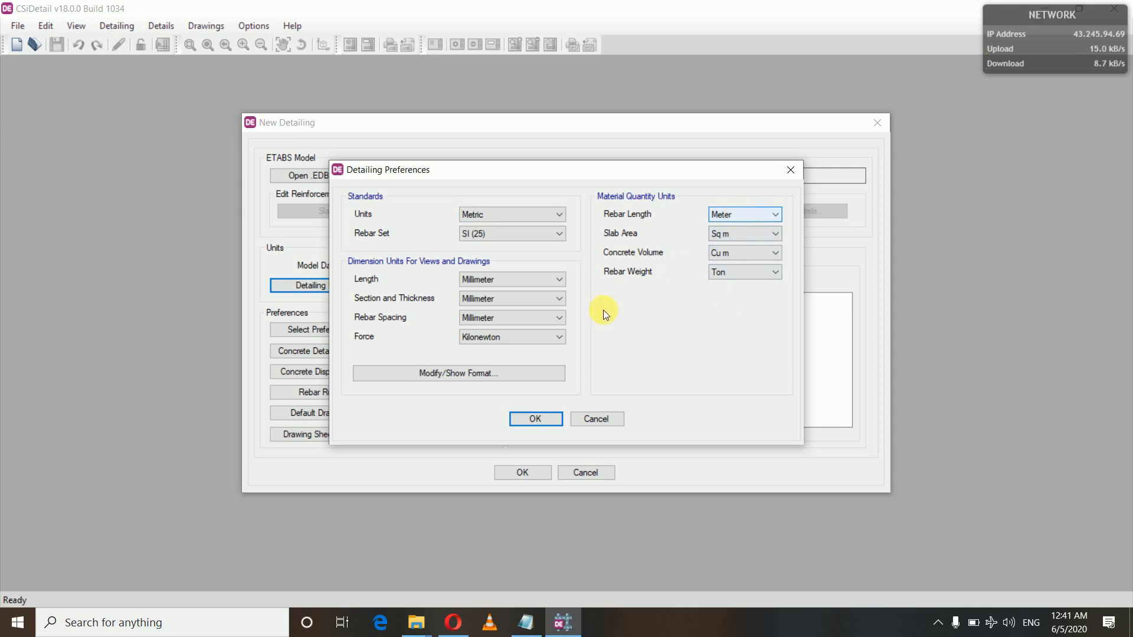
click(536, 420)
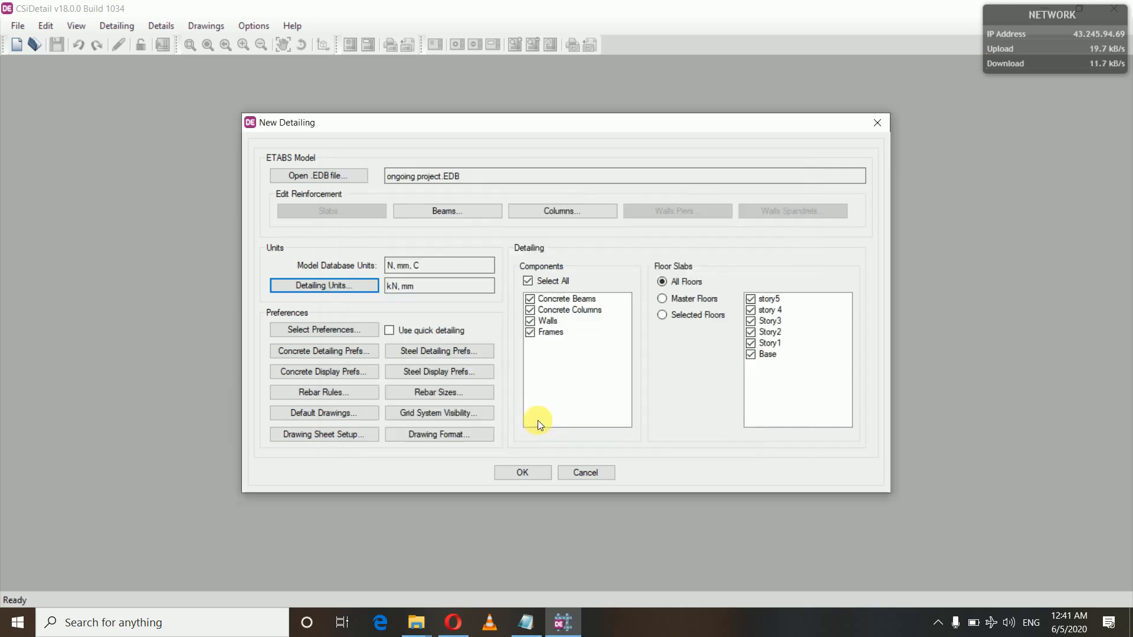
Step: Accept the concrete detailing preferences, and set the smallest longitudinal bar size to 12 in the seismic column rebar rules
click(318, 351)
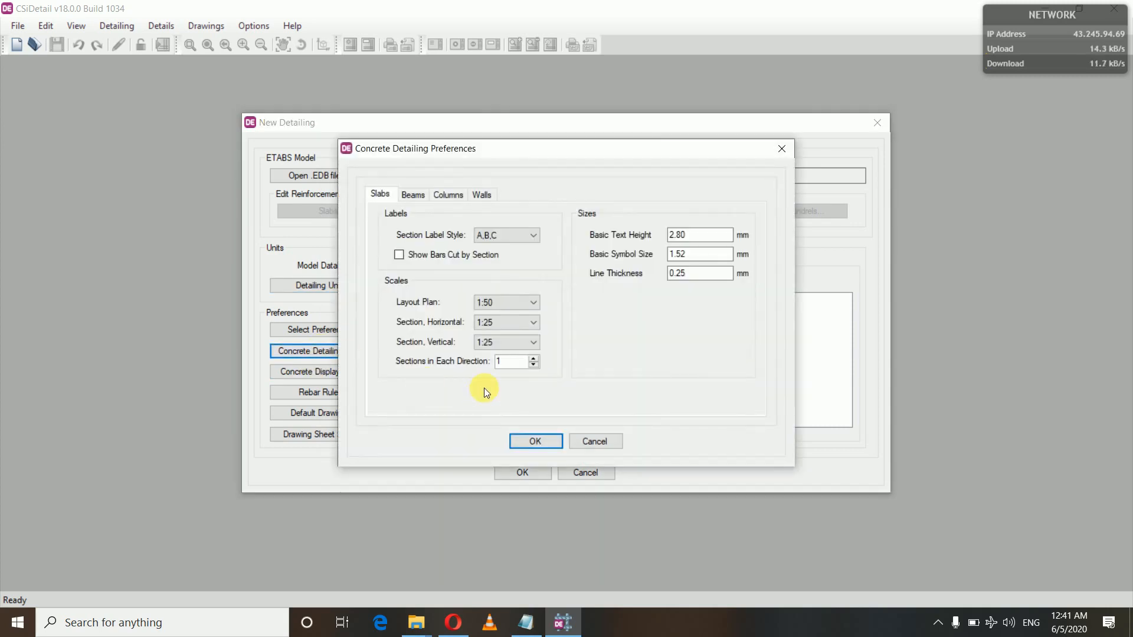
click(522, 443)
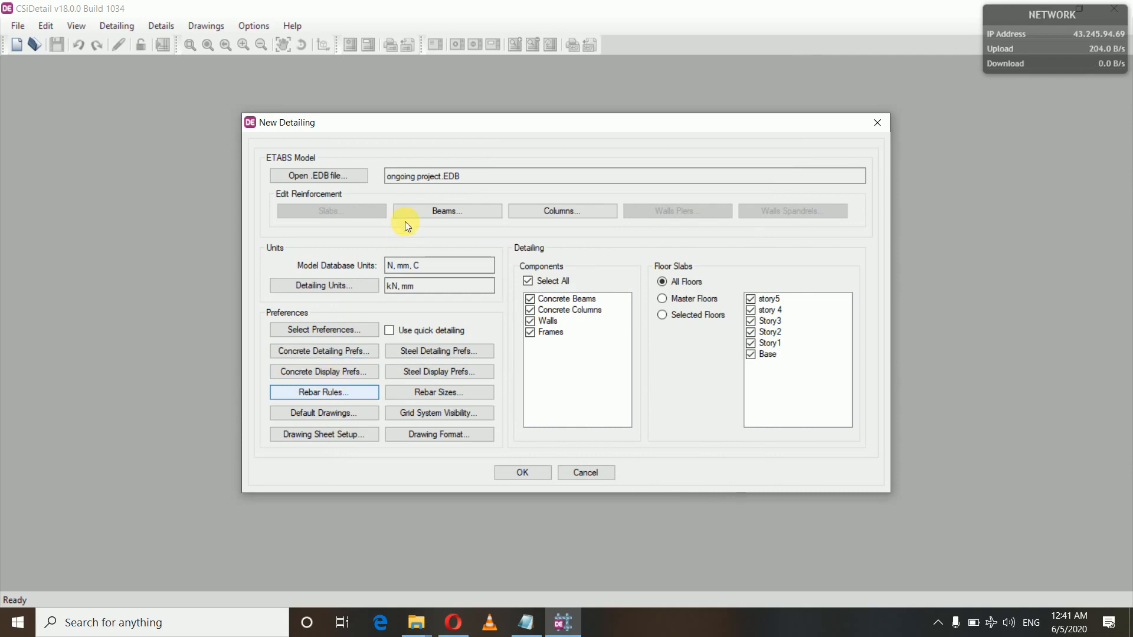
click(386, 116)
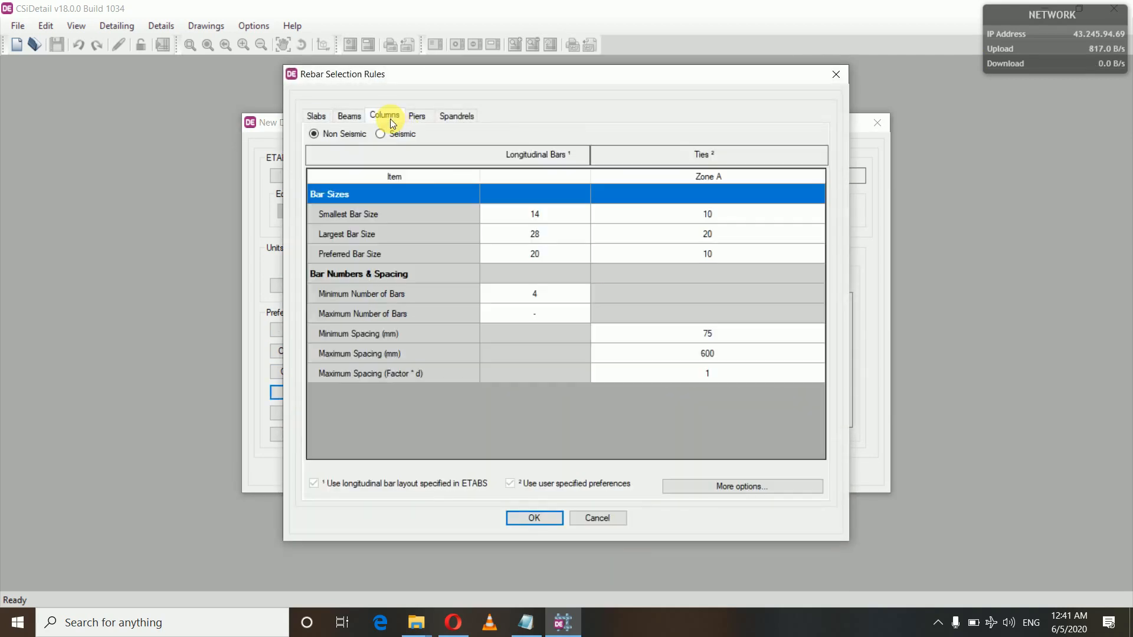
click(382, 137)
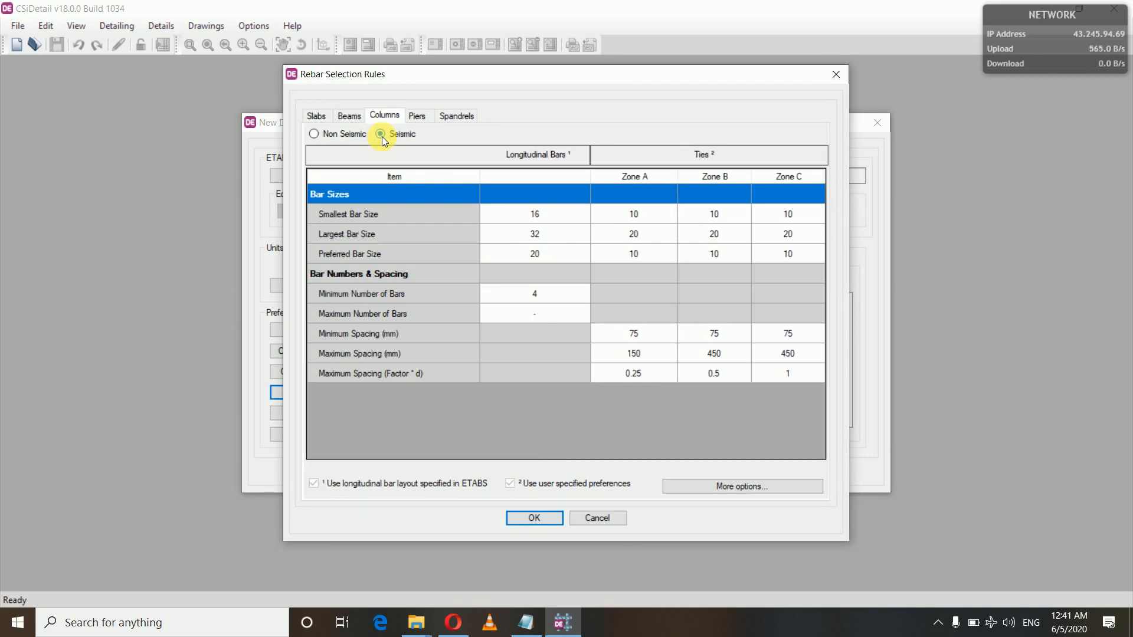
click(514, 216)
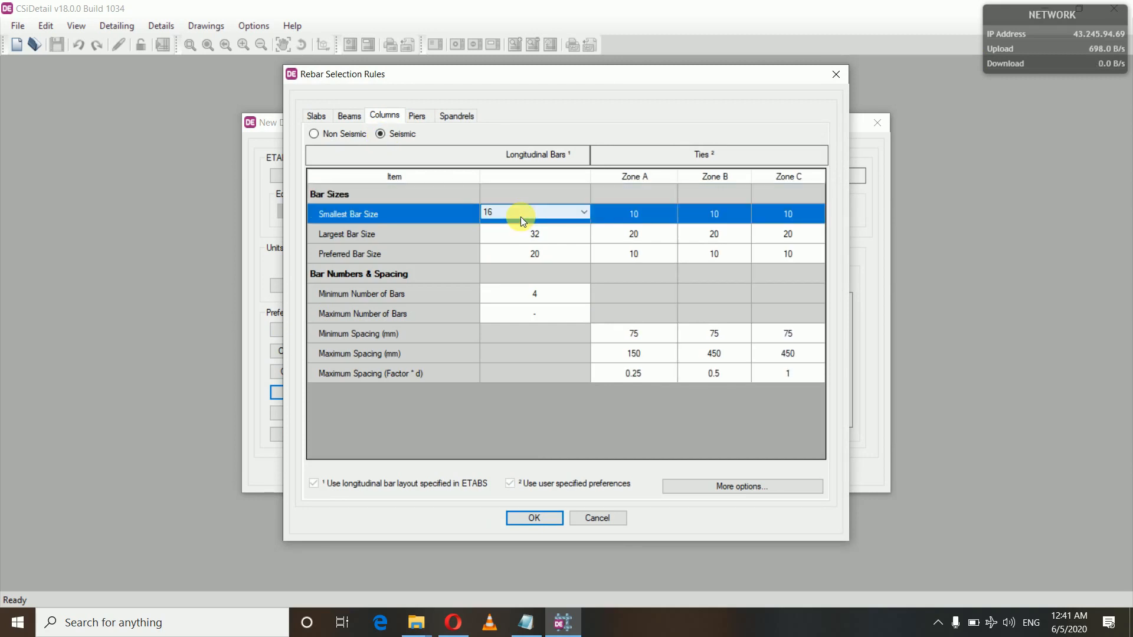
click(543, 213)
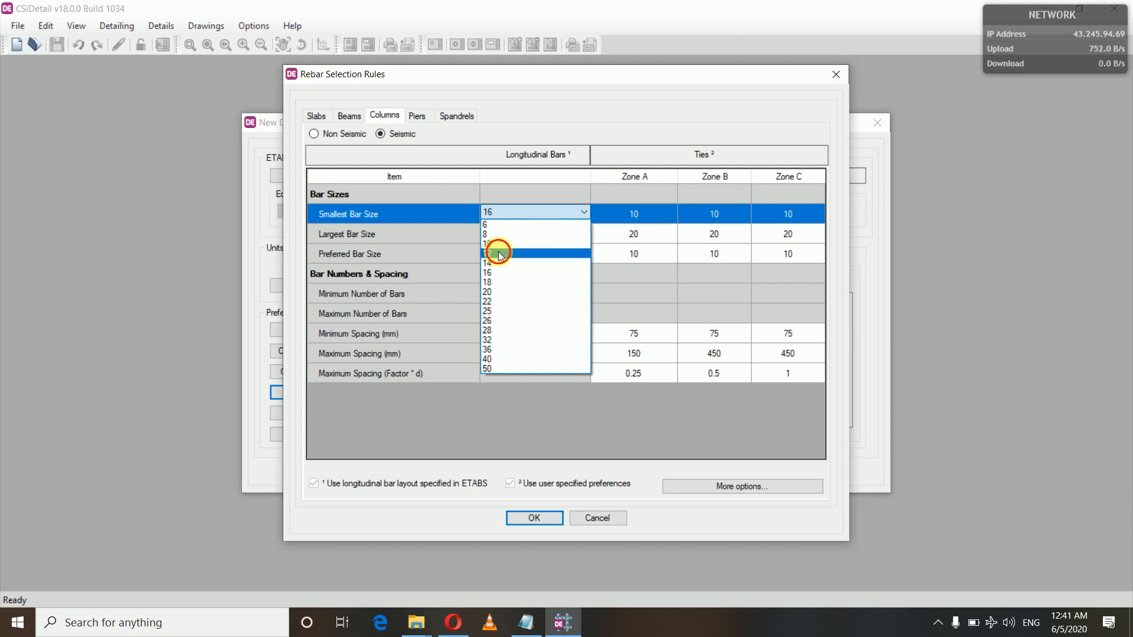
click(530, 253)
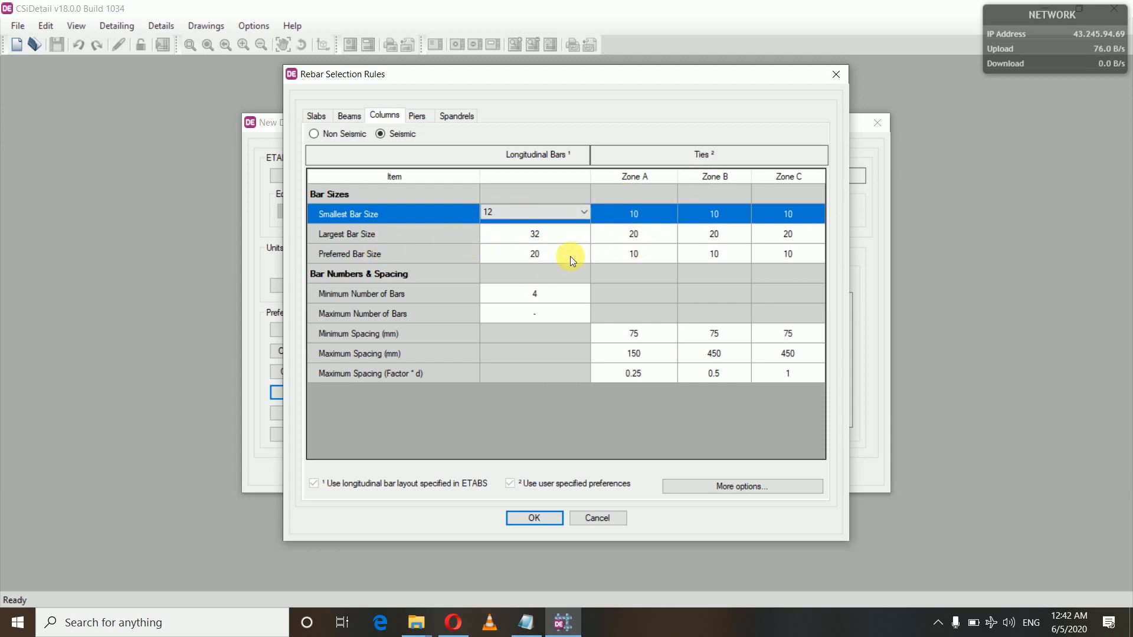
Step: Review and accept the column bar splice and confinement zone options, confirm the rebar rules and generate the detailing
click(710, 485)
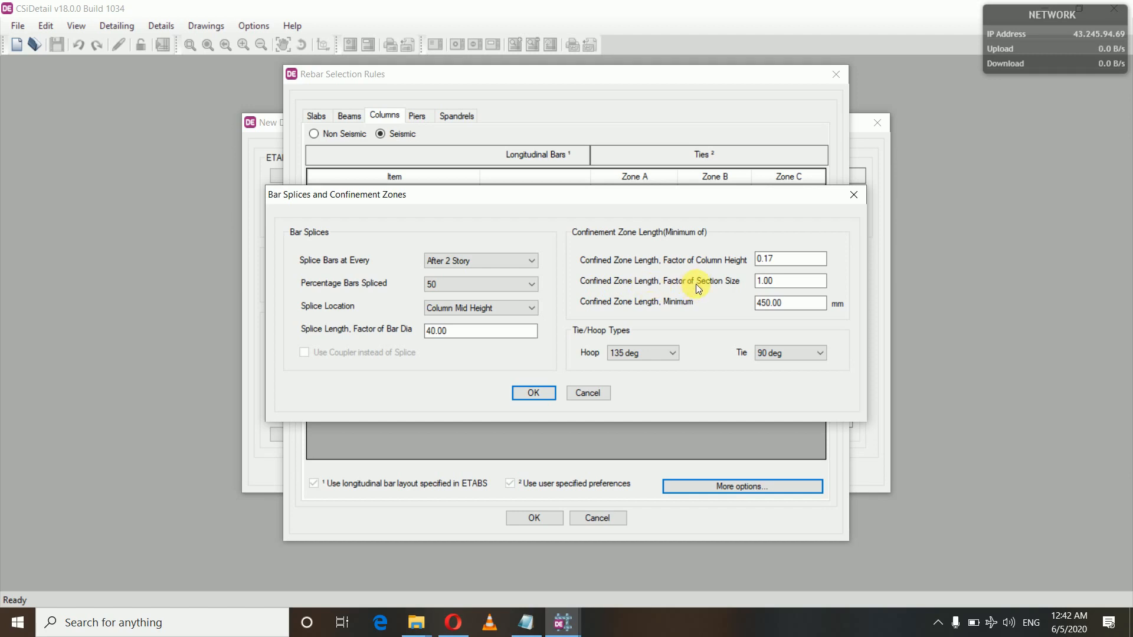
click(769, 263)
click(540, 396)
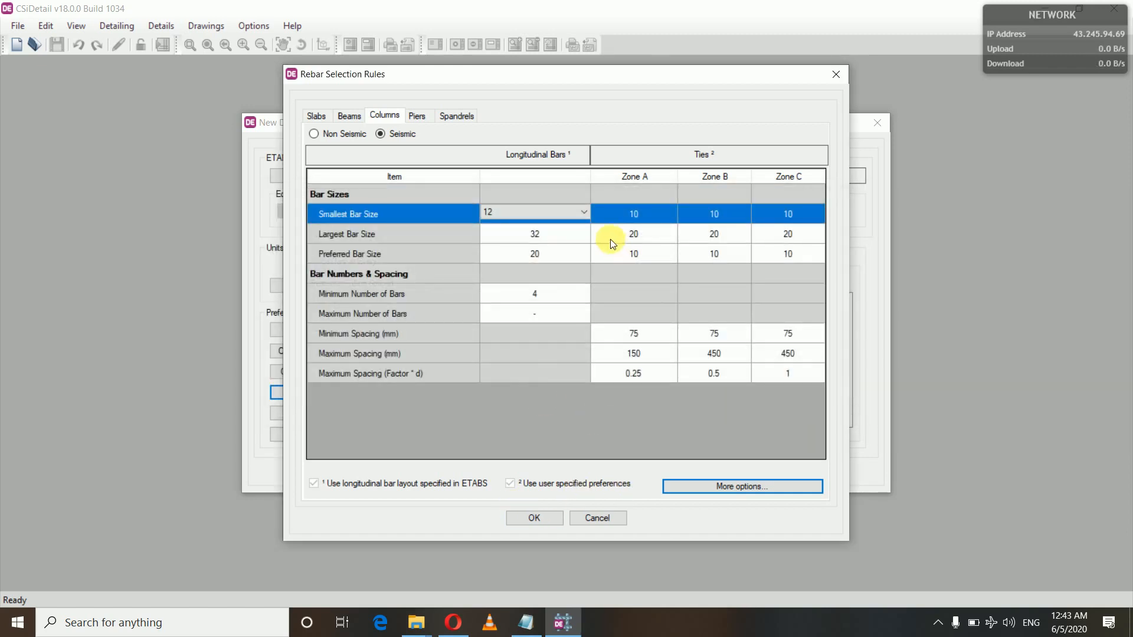
click(543, 519)
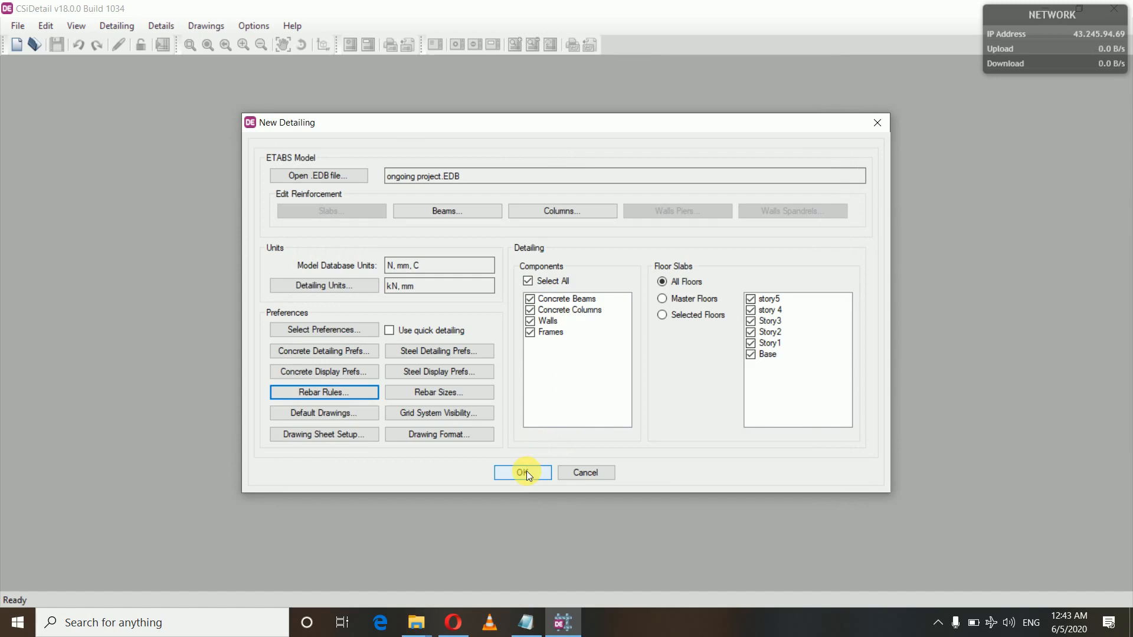
click(526, 471)
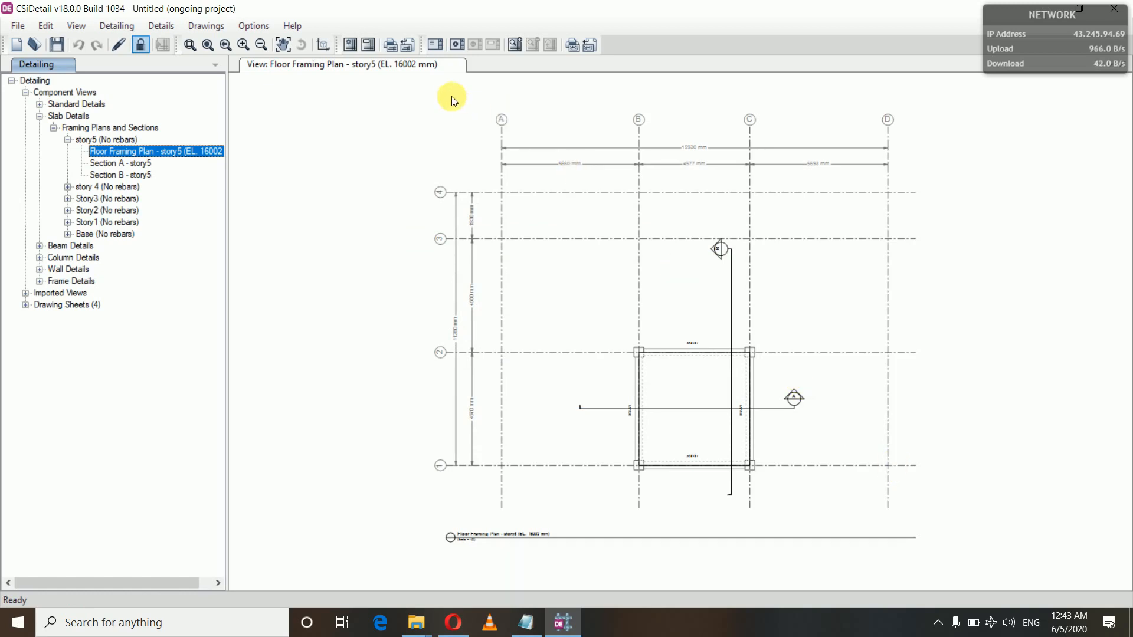
Step: Display the concrete column layout for Base and examine the column positions and labels across the grid
click(40, 258)
click(53, 269)
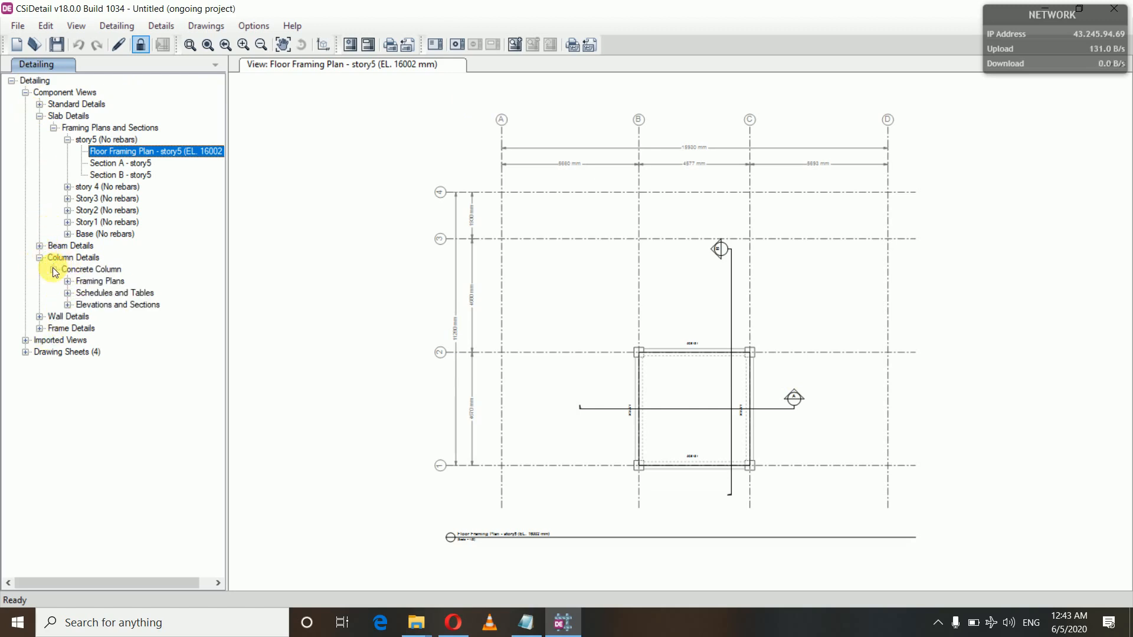
click(68, 282)
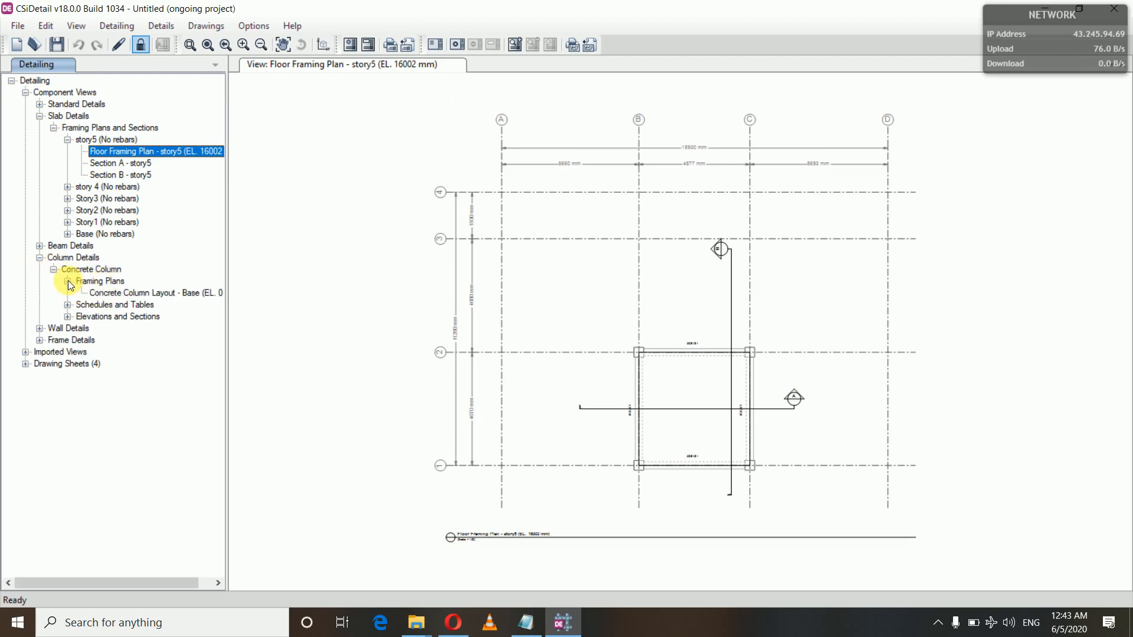
click(141, 292)
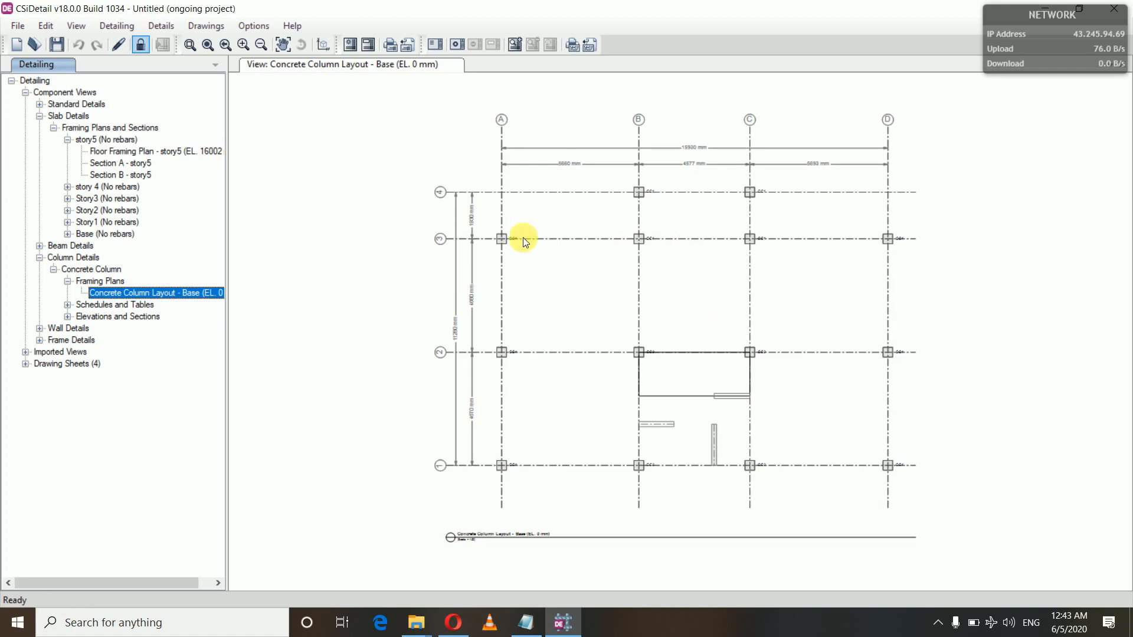
scroll(592, 296, up, 1)
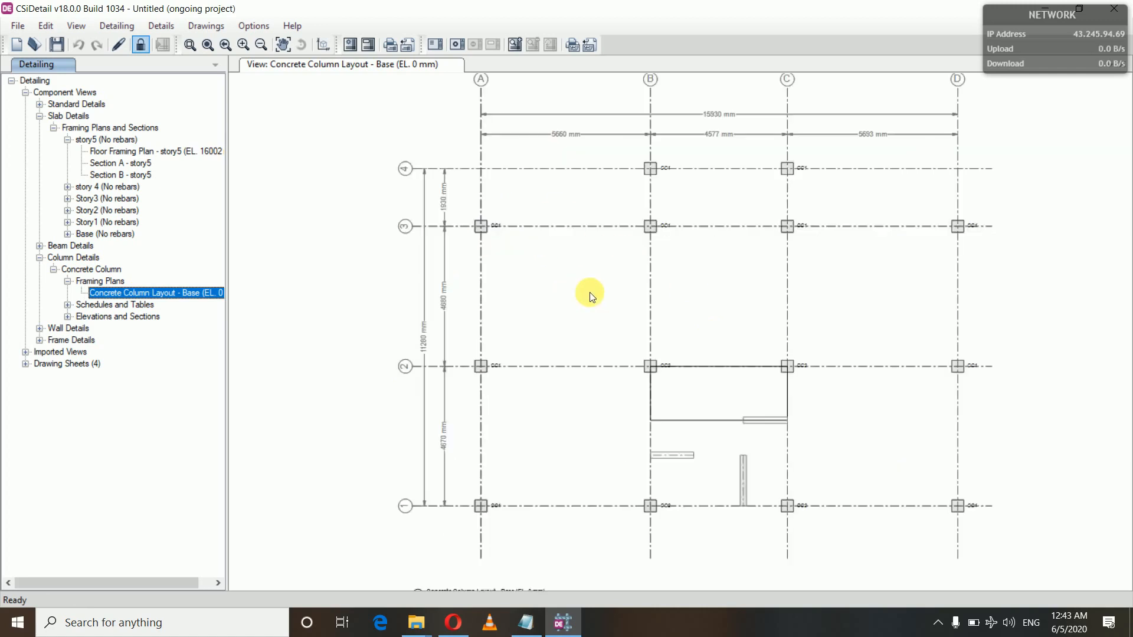
scroll(592, 296, up, 3)
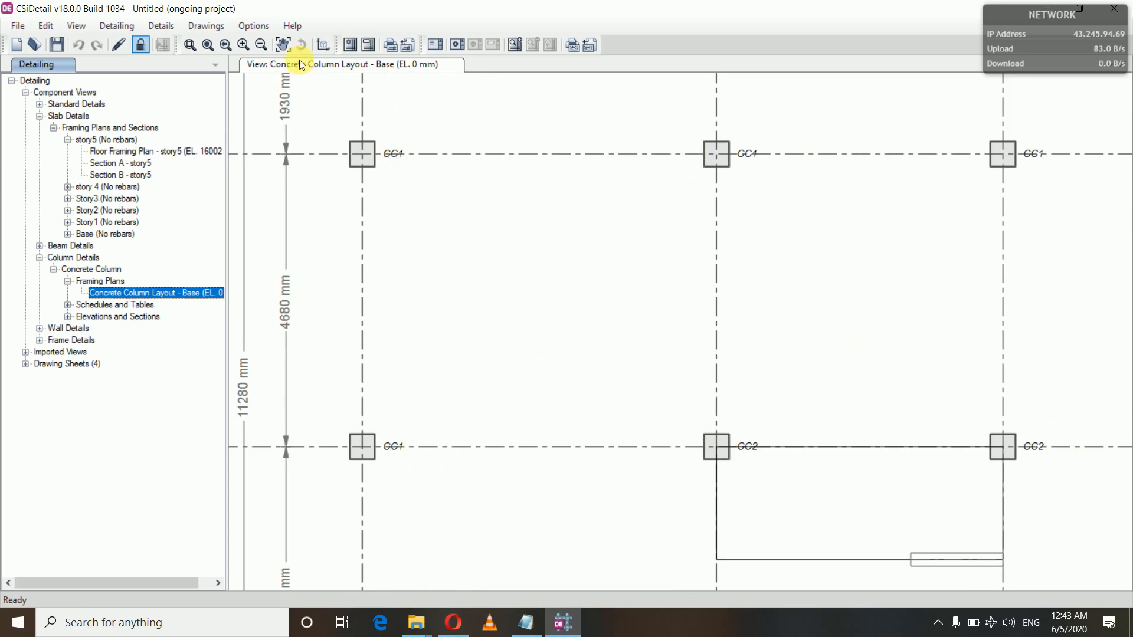
click(283, 44)
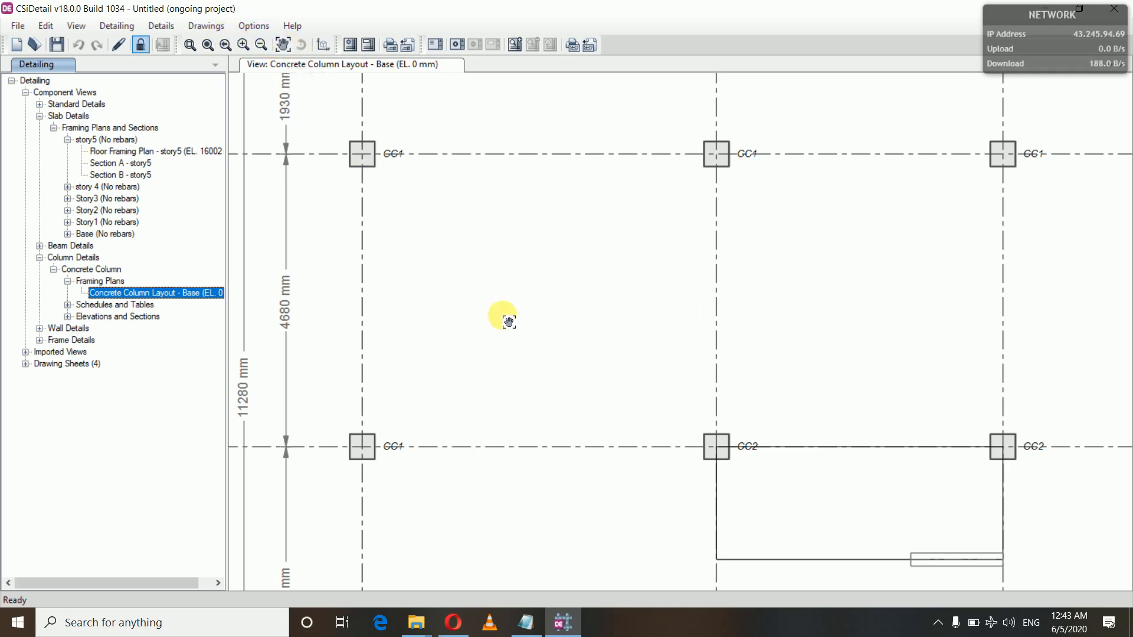
drag(483, 371, 488, 194)
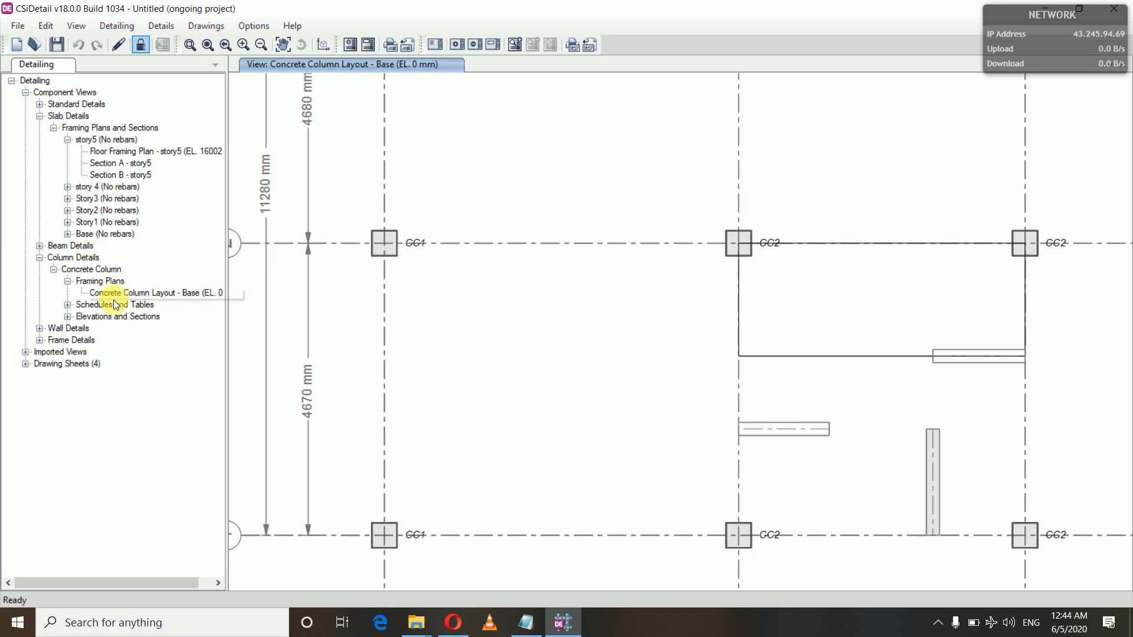
Step: Display the Concrete Column Schedule and examine the sizes, reinforcing and ties of both column types down to Base
click(68, 305)
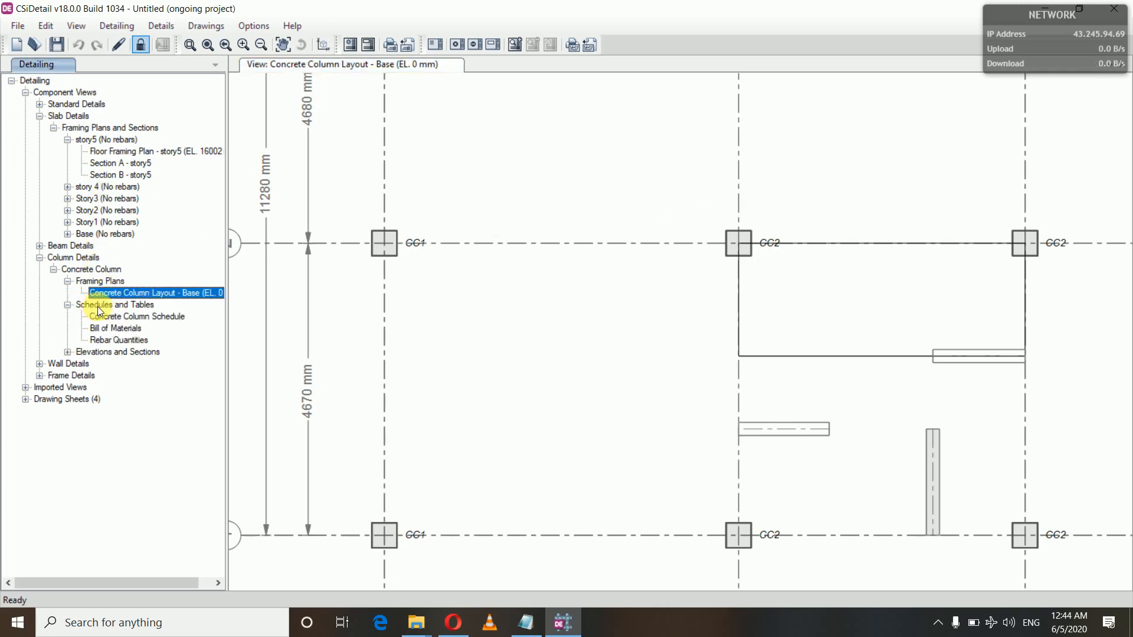
click(122, 317)
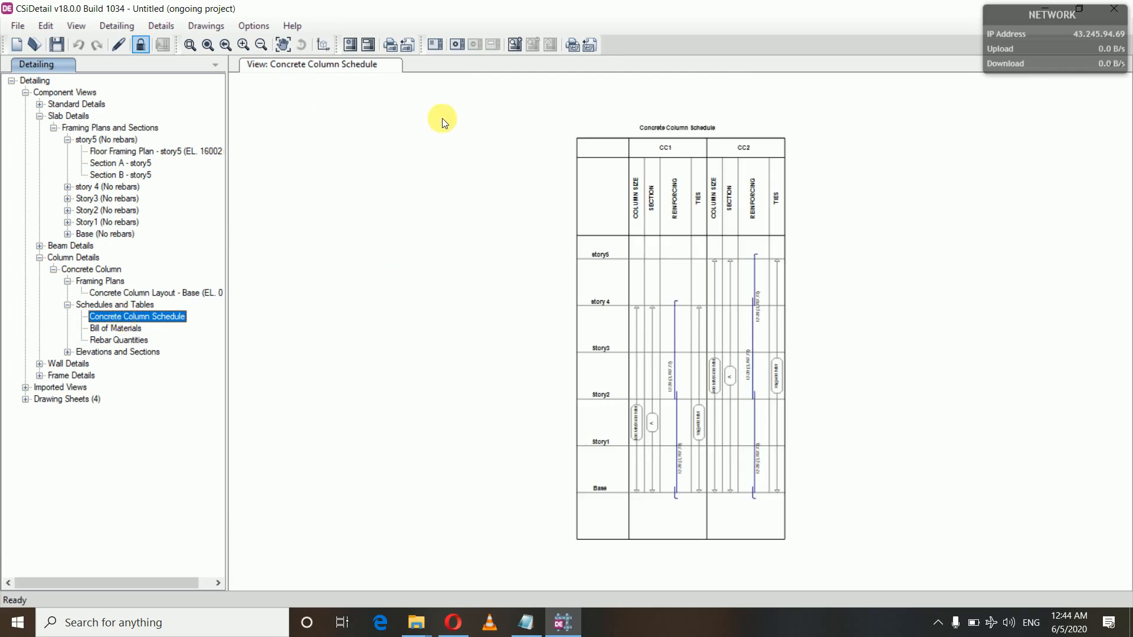
scroll(645, 292, up, 3)
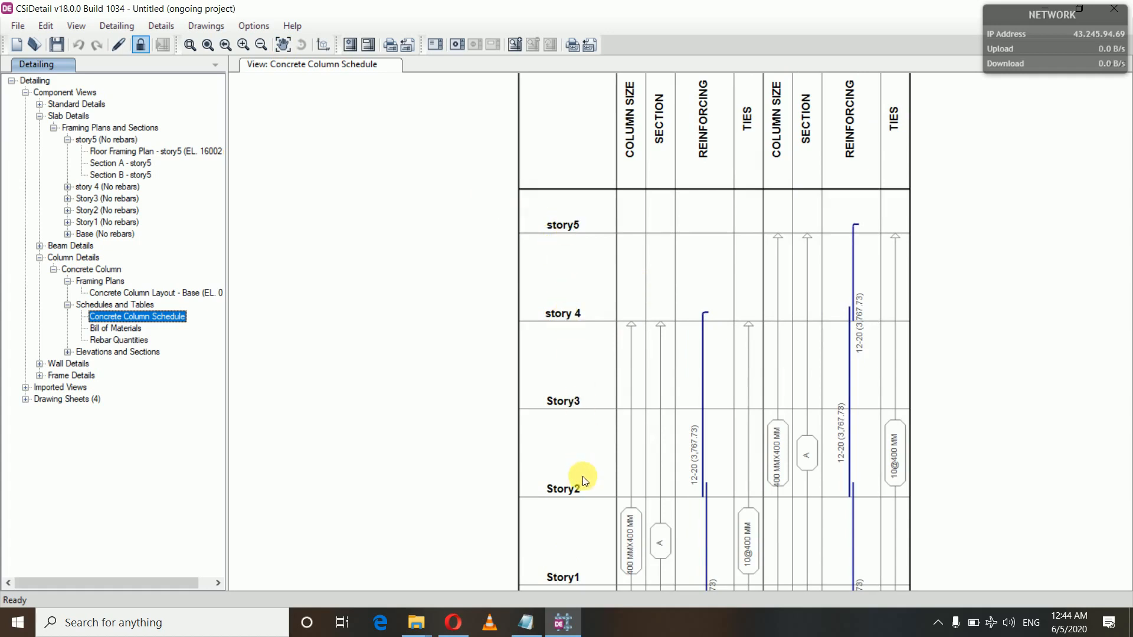
click(284, 45)
drag(399, 291, 374, 91)
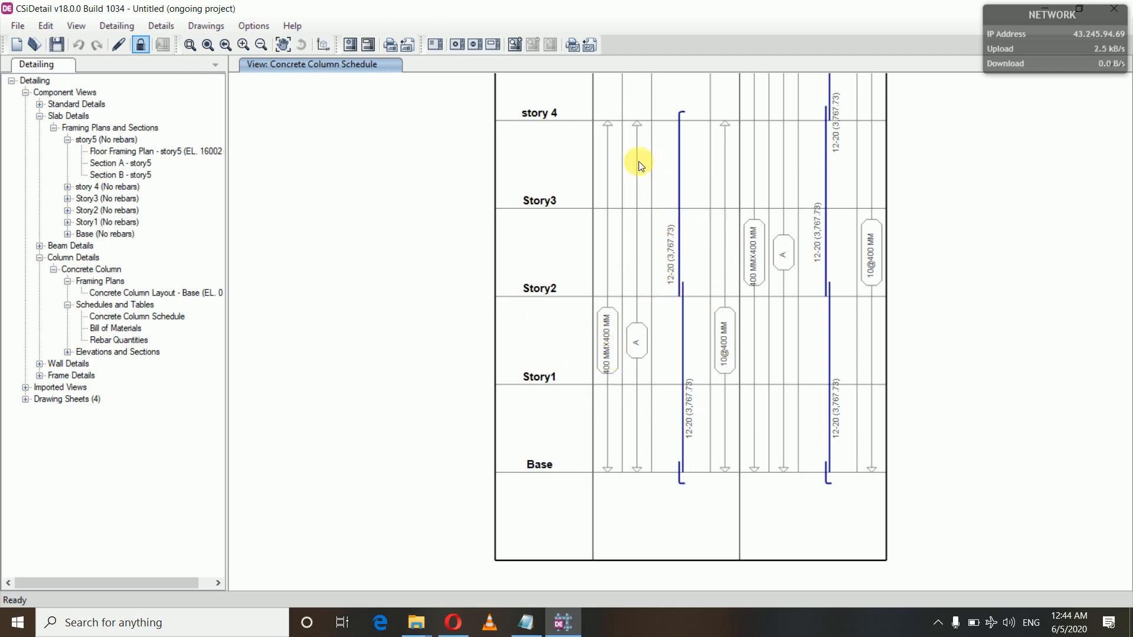
Step: Review the overall bill of materials and rebar quantities tables for the concrete columns
click(110, 328)
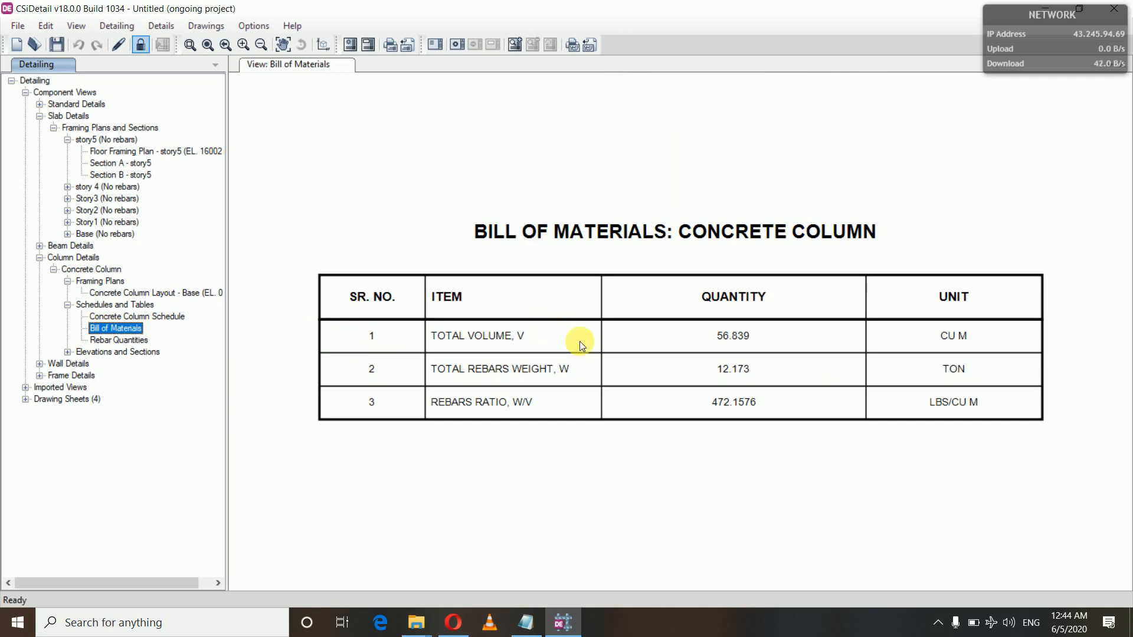
click(104, 342)
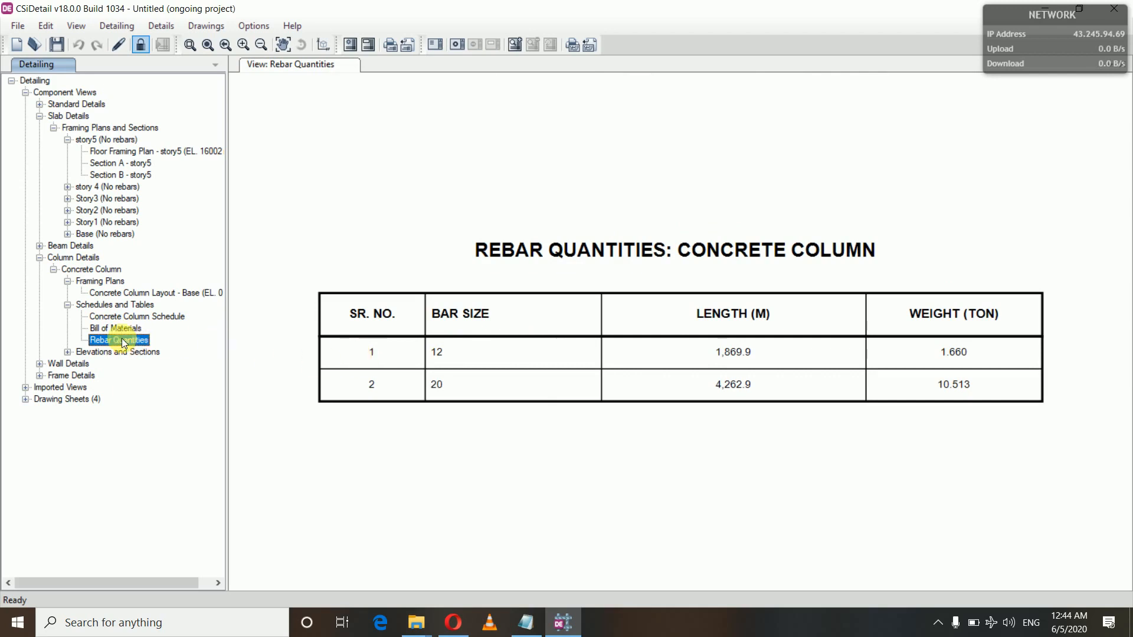
Step: Examine the Elevation-1 drawing of column CC1, and review that column's bill of materials and rebar quantities
click(68, 352)
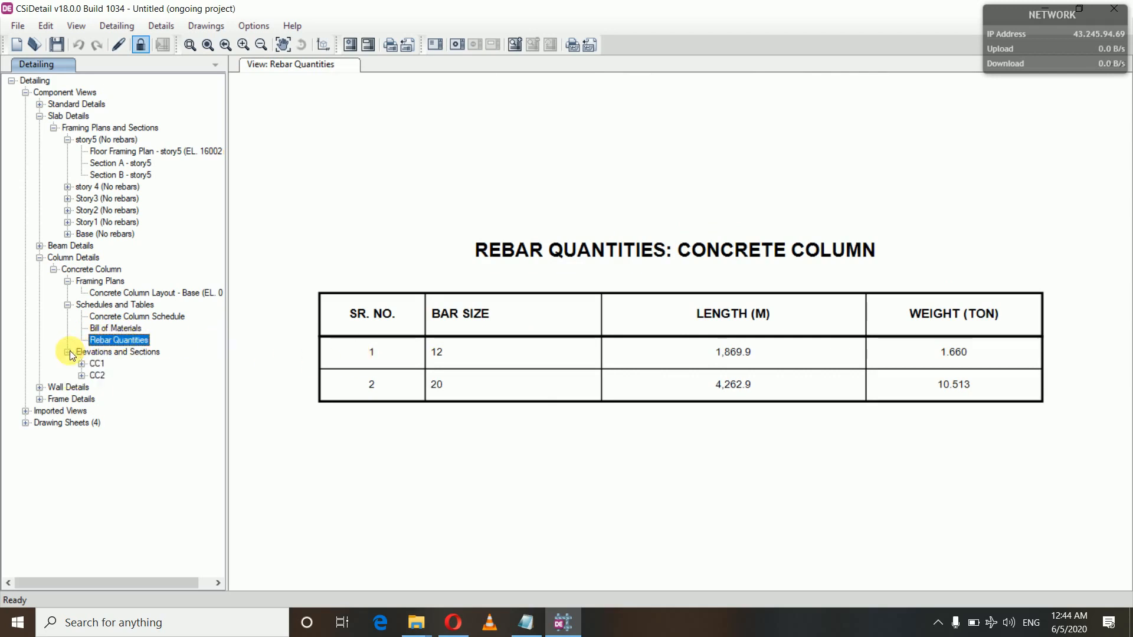
click(81, 364)
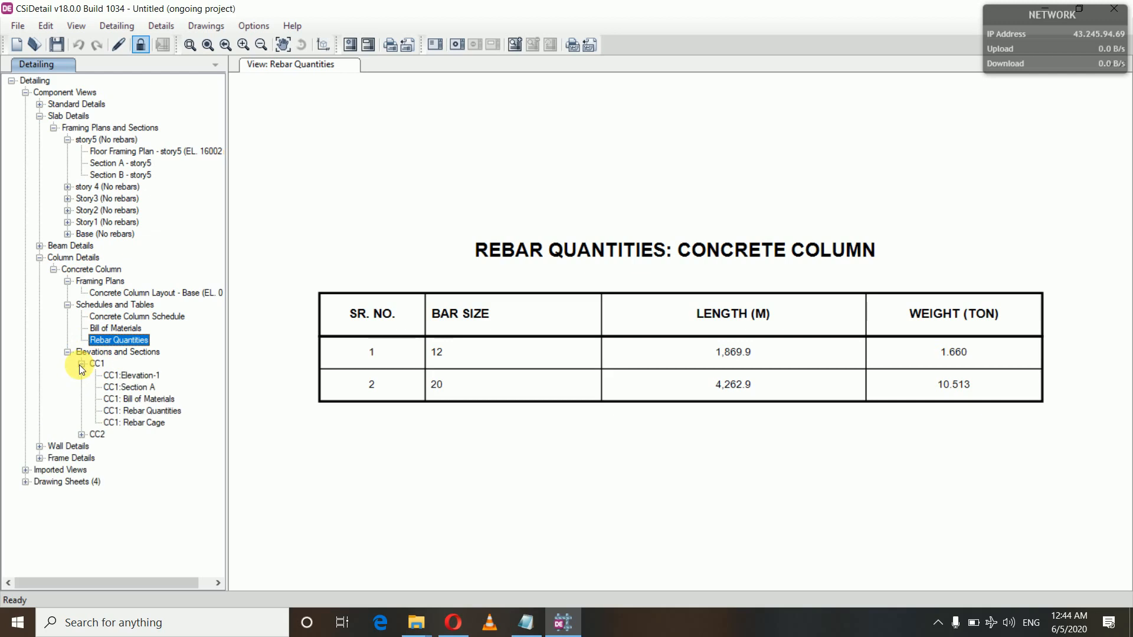
click(133, 376)
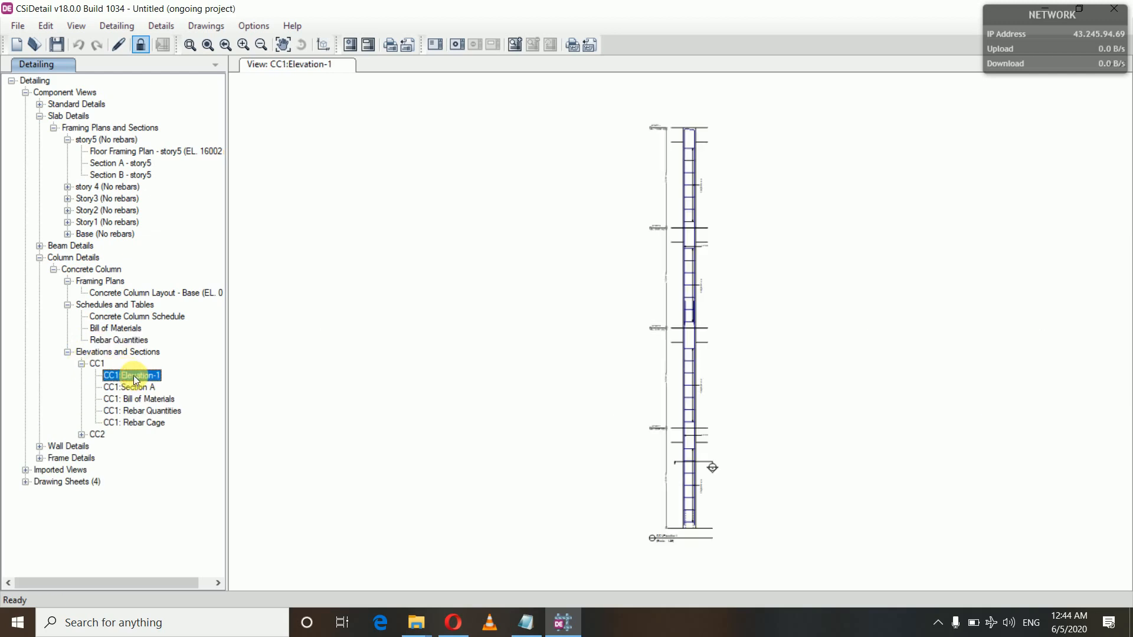
scroll(555, 376, up, 3)
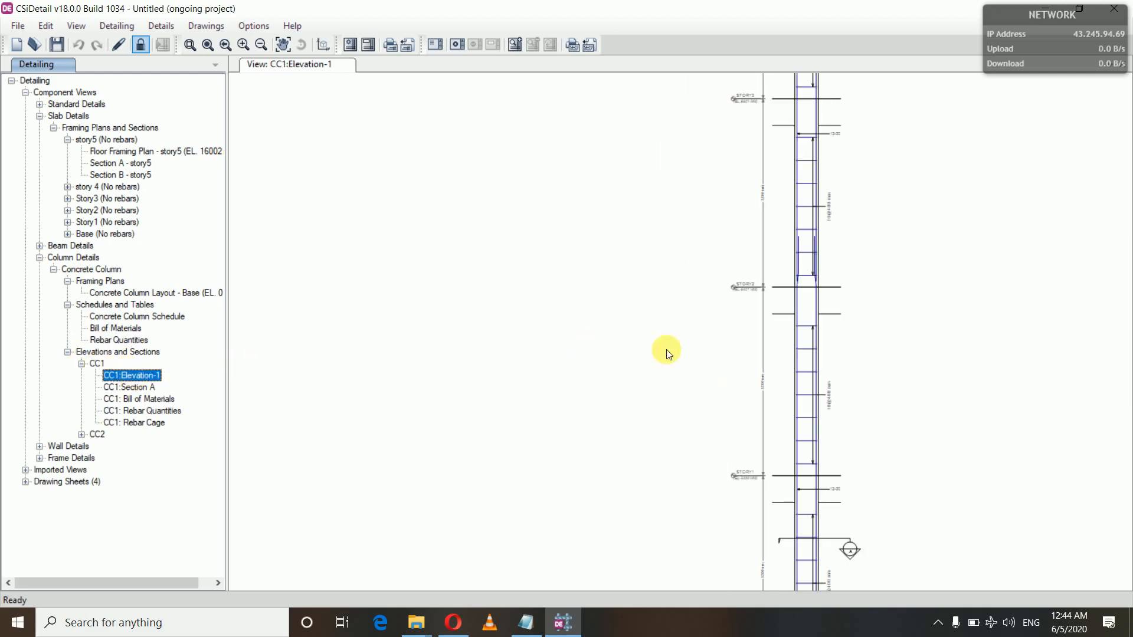
click(152, 400)
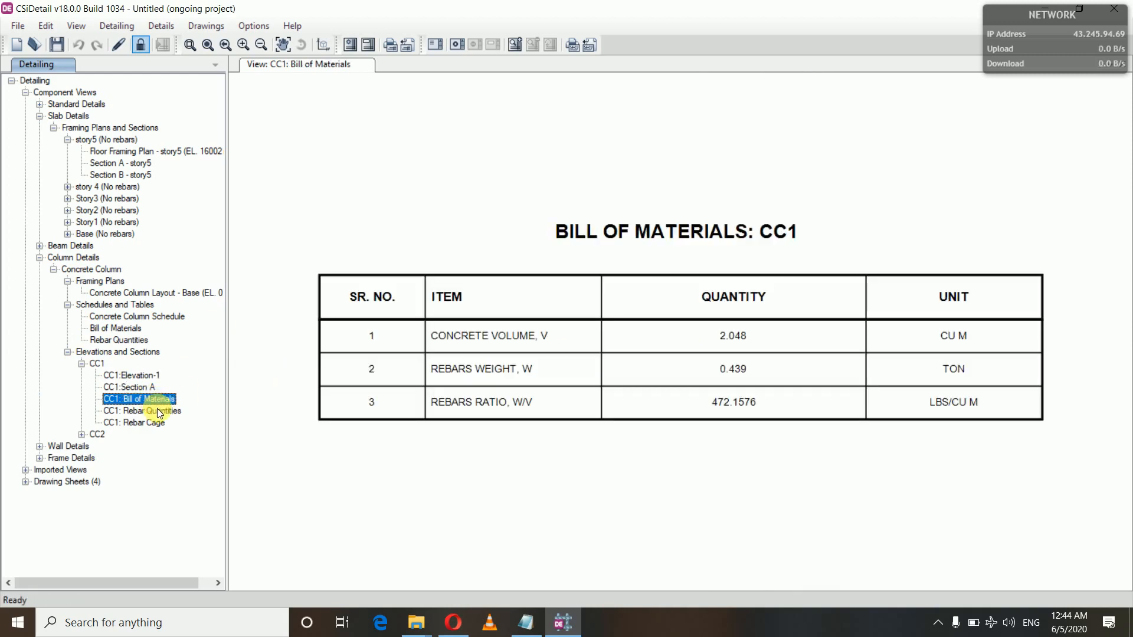
click(157, 409)
Step: Display the 3D rebar cage of column CC1 and inspect its longitudinal bars, ties and splice region up close
click(154, 422)
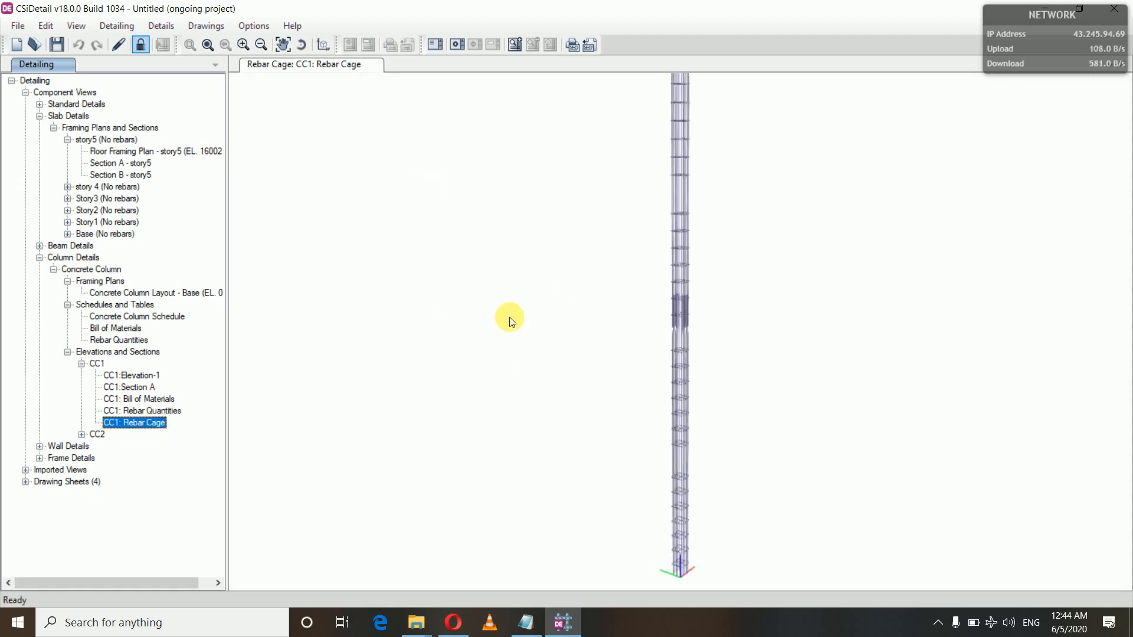
scroll(567, 336, up, 3)
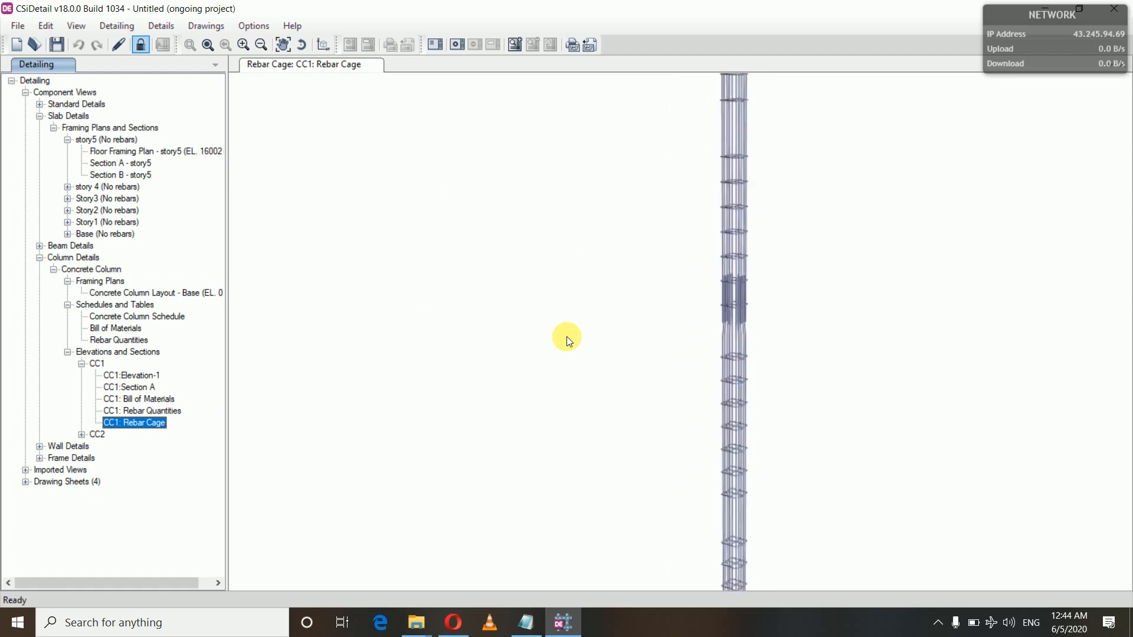
click(677, 345)
drag(655, 352, 666, 271)
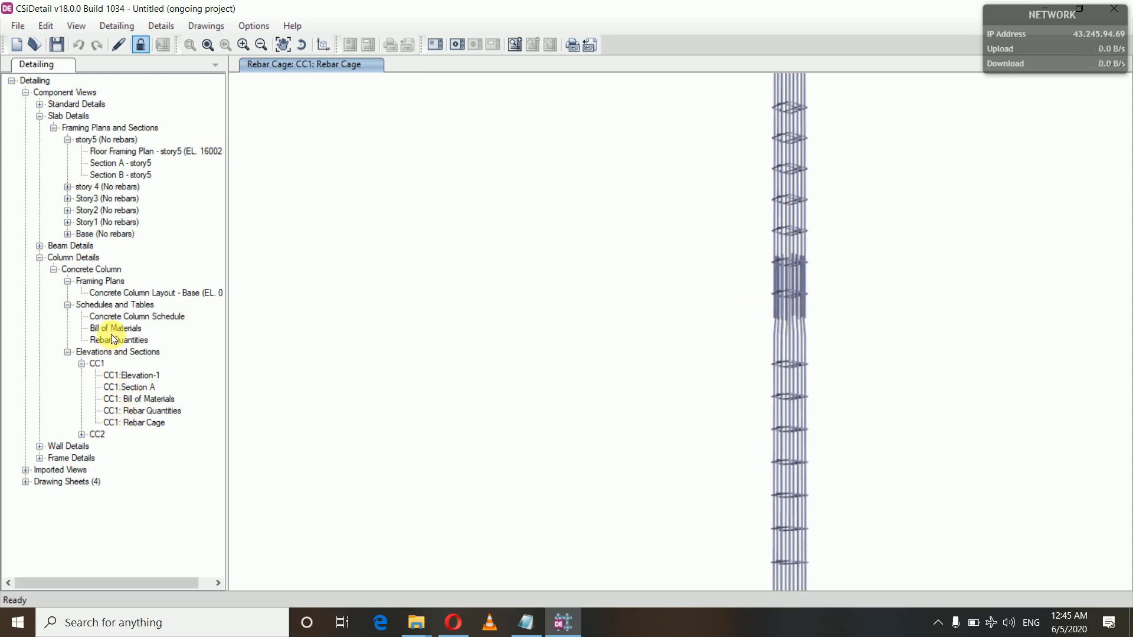
Step: Re-examine the reinforcing and ties in the Concrete Column Schedule between story 4 and Base, and display Section A of column CC1
click(112, 304)
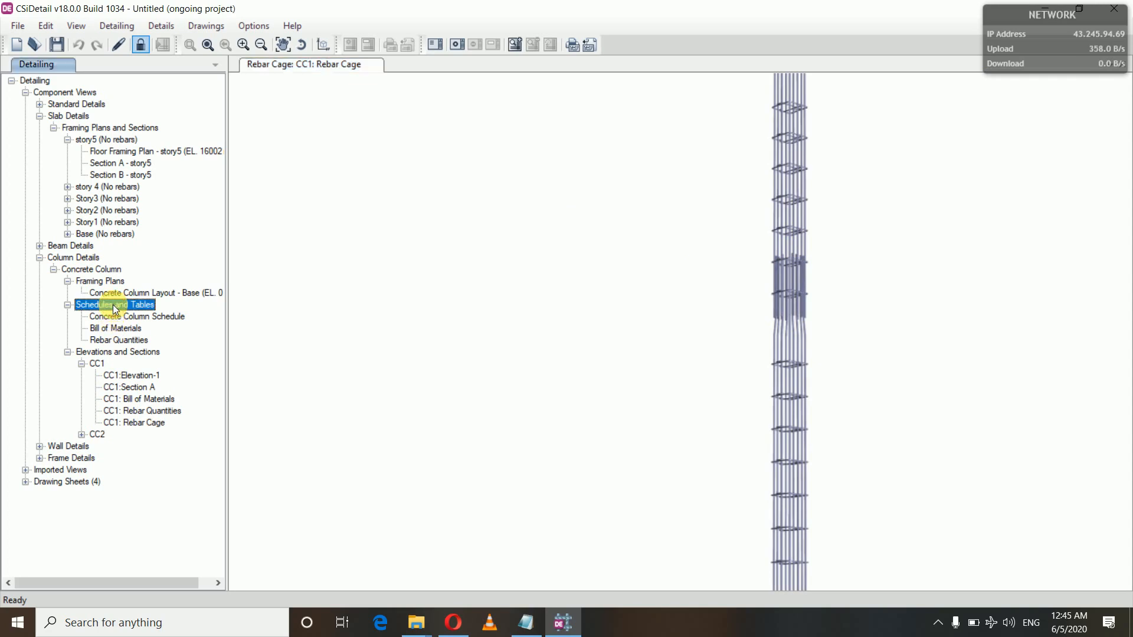
click(118, 318)
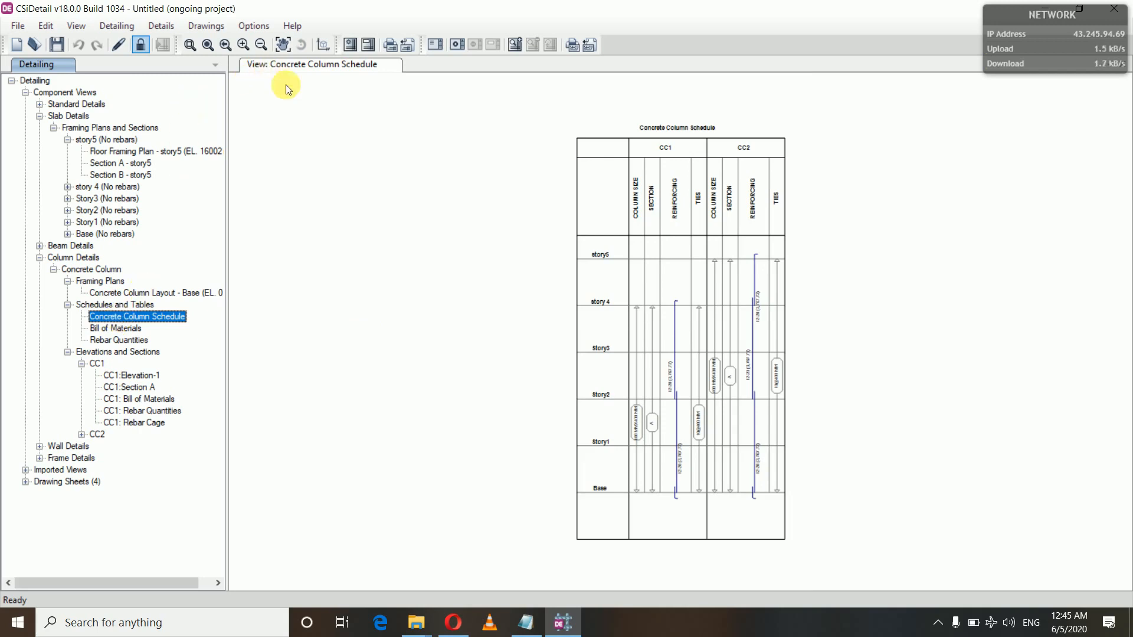
scroll(544, 533, up, 3)
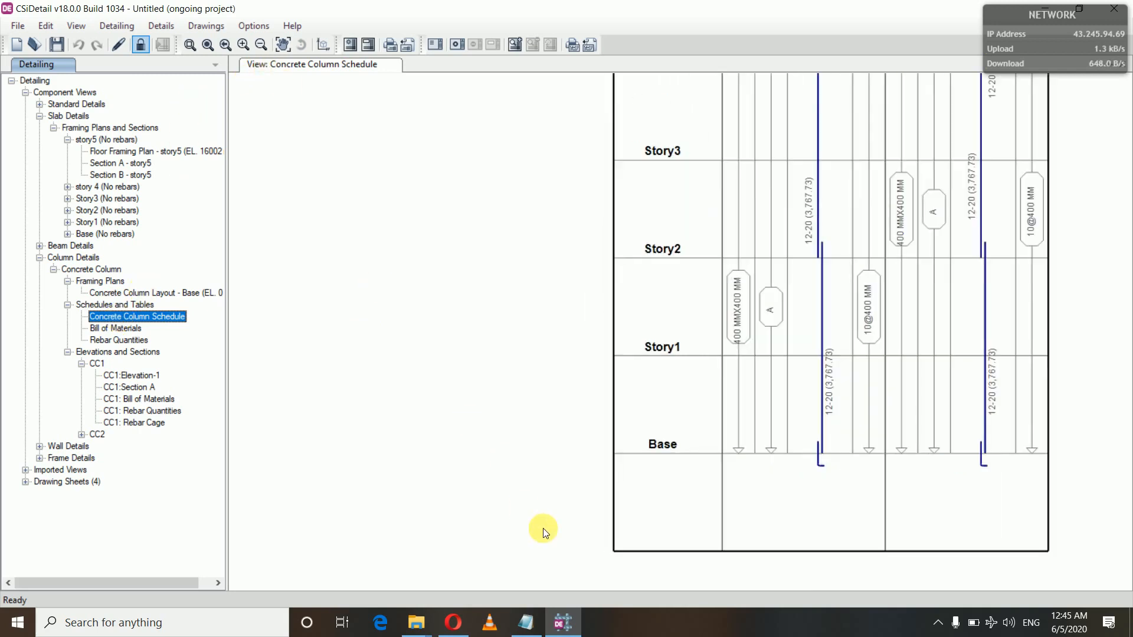
click(283, 45)
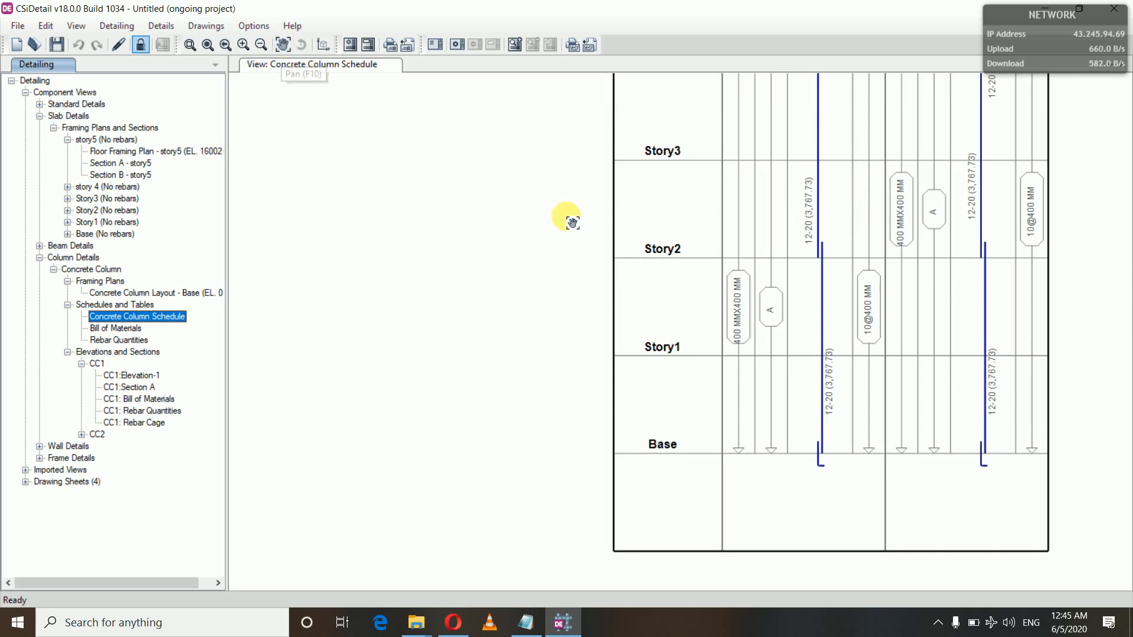
mouse_move(665, 286)
mouse_down()
mouse_move(476, 308)
mouse_move(445, 433)
mouse_move(412, 361)
mouse_up()
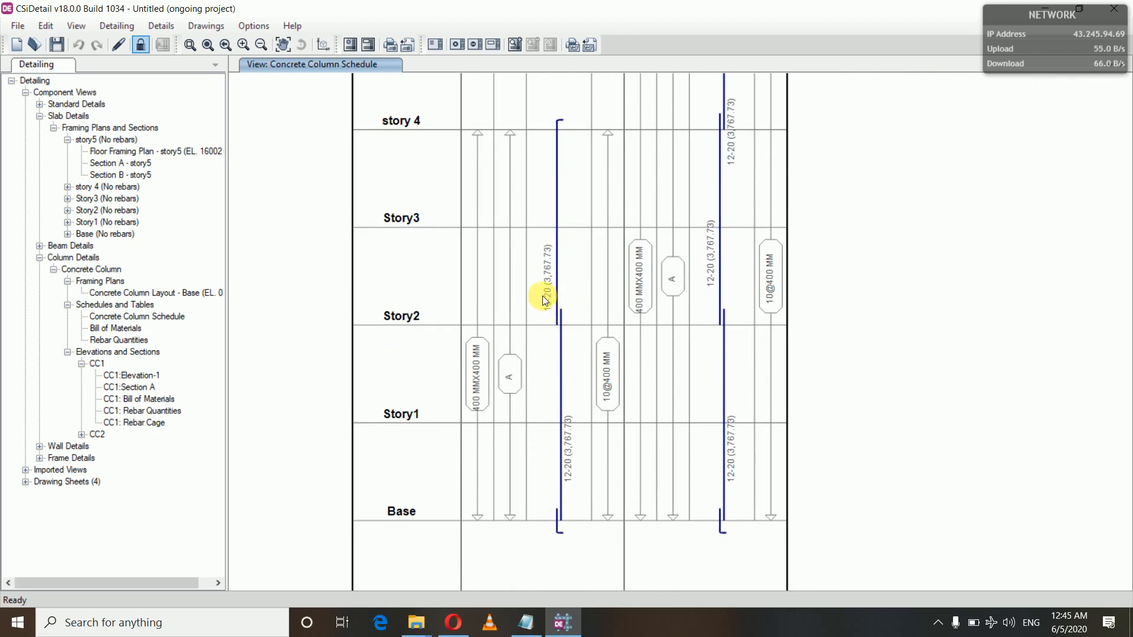
click(136, 389)
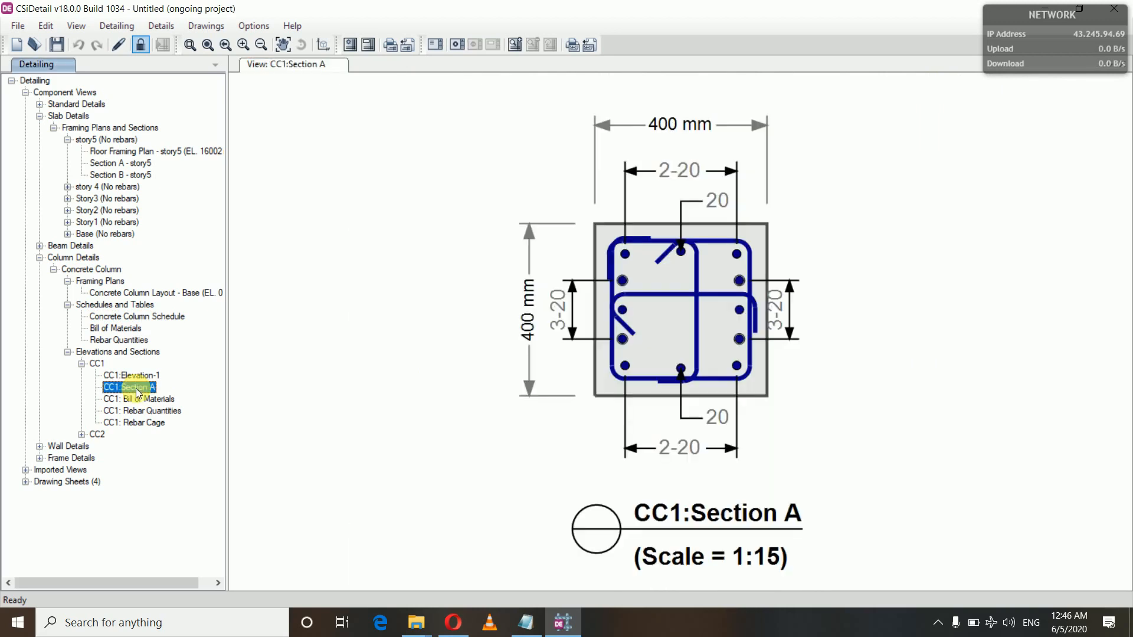